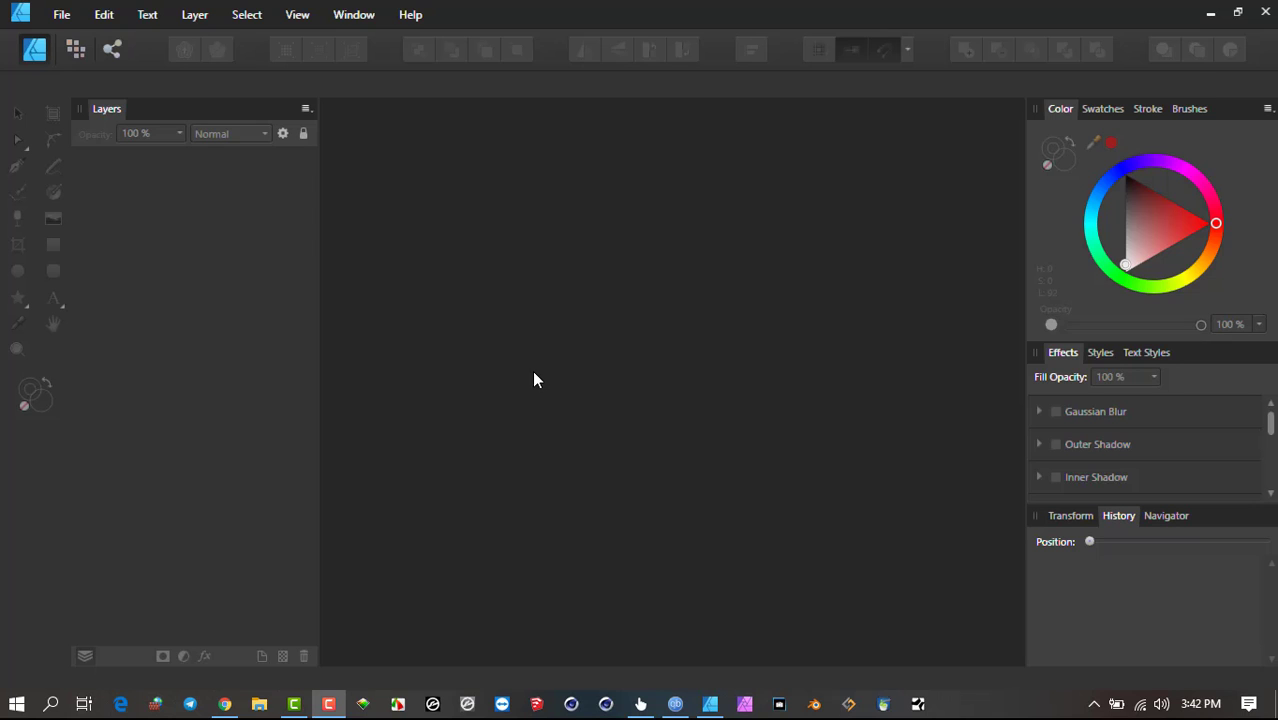
# - Open the Car.jpg and Car2.jpg photos
pyautogui.click(61, 15)
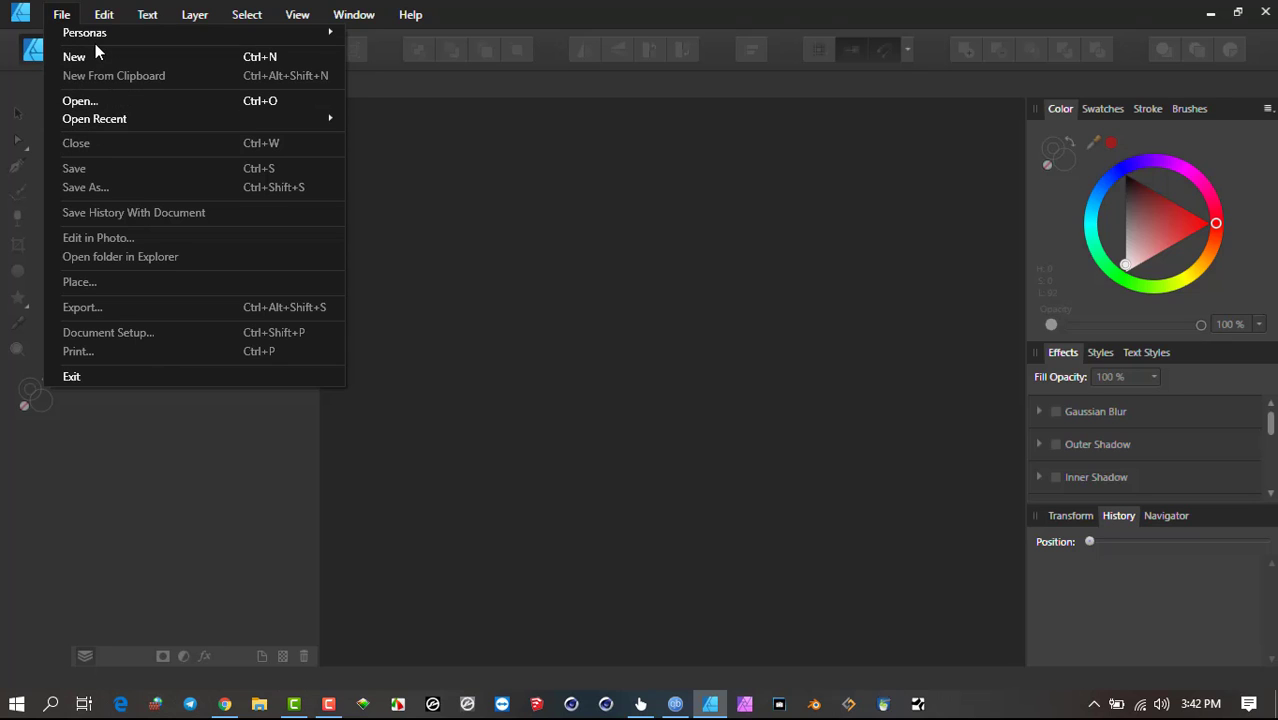
pyautogui.click(90, 101)
pyautogui.doubleClick(341, 166)
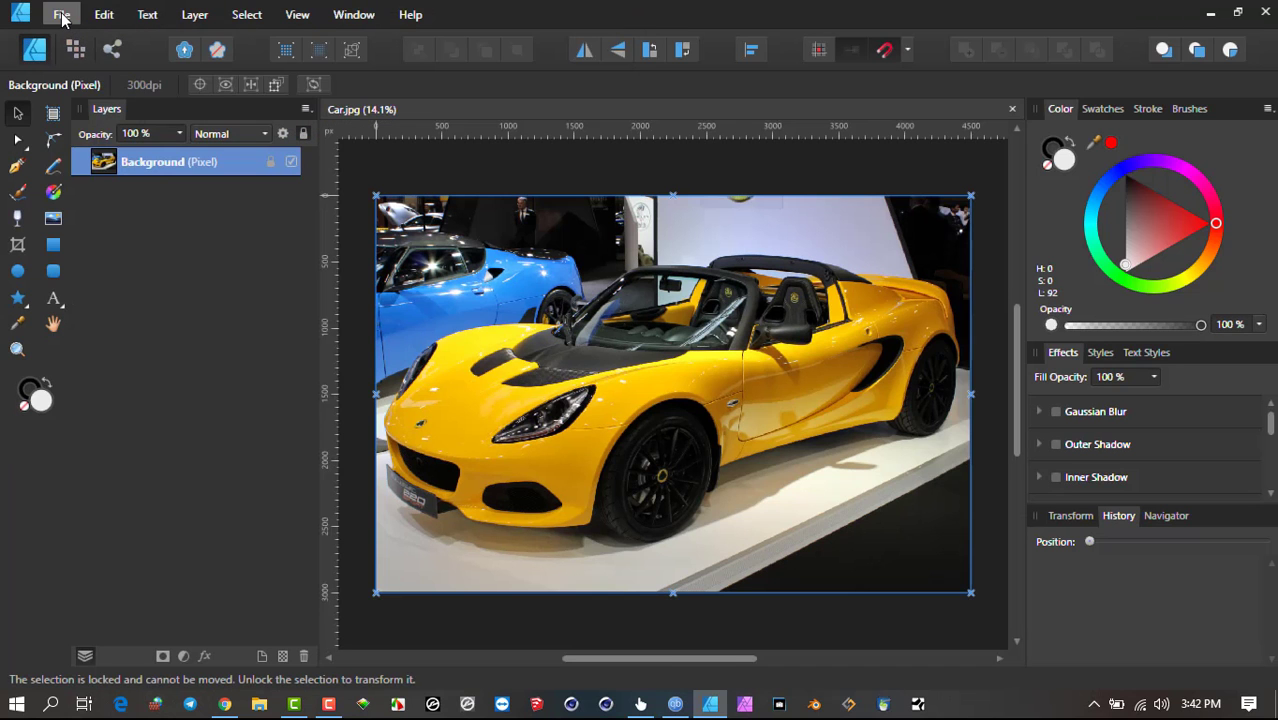
pyautogui.click(61, 15)
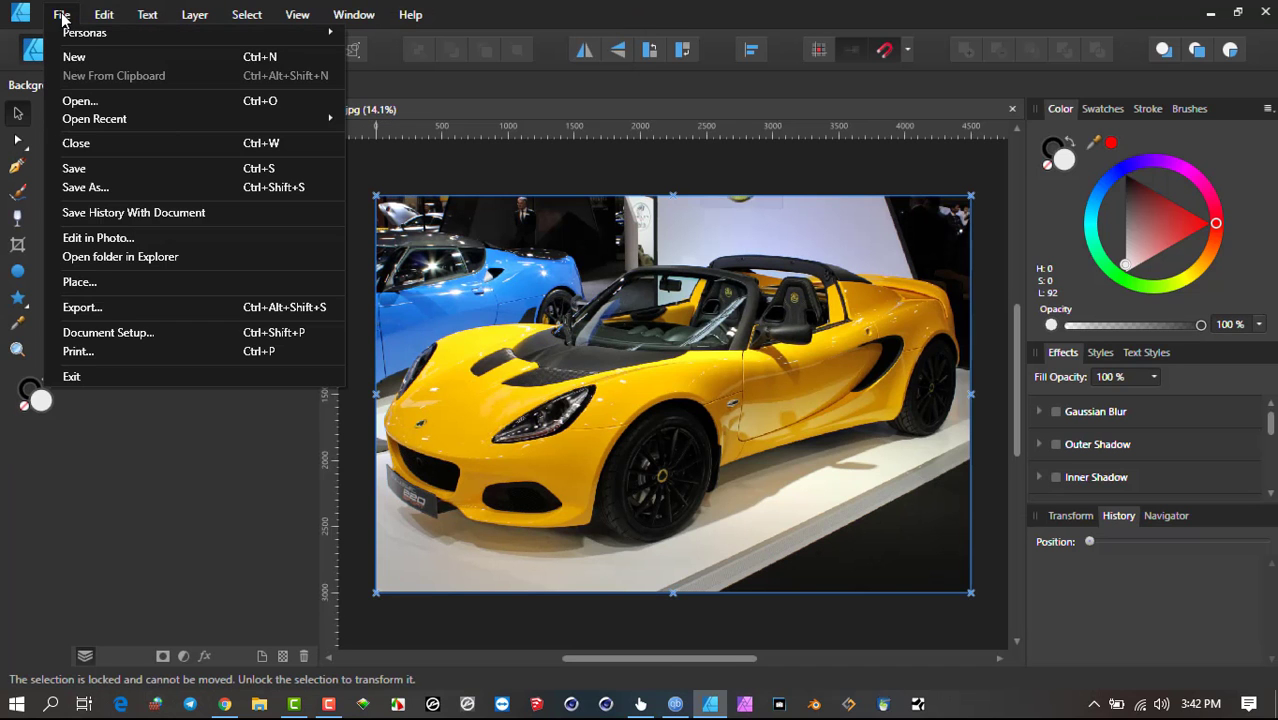
pyautogui.click(104, 102)
pyautogui.click(458, 176)
pyautogui.doubleClick(458, 176)
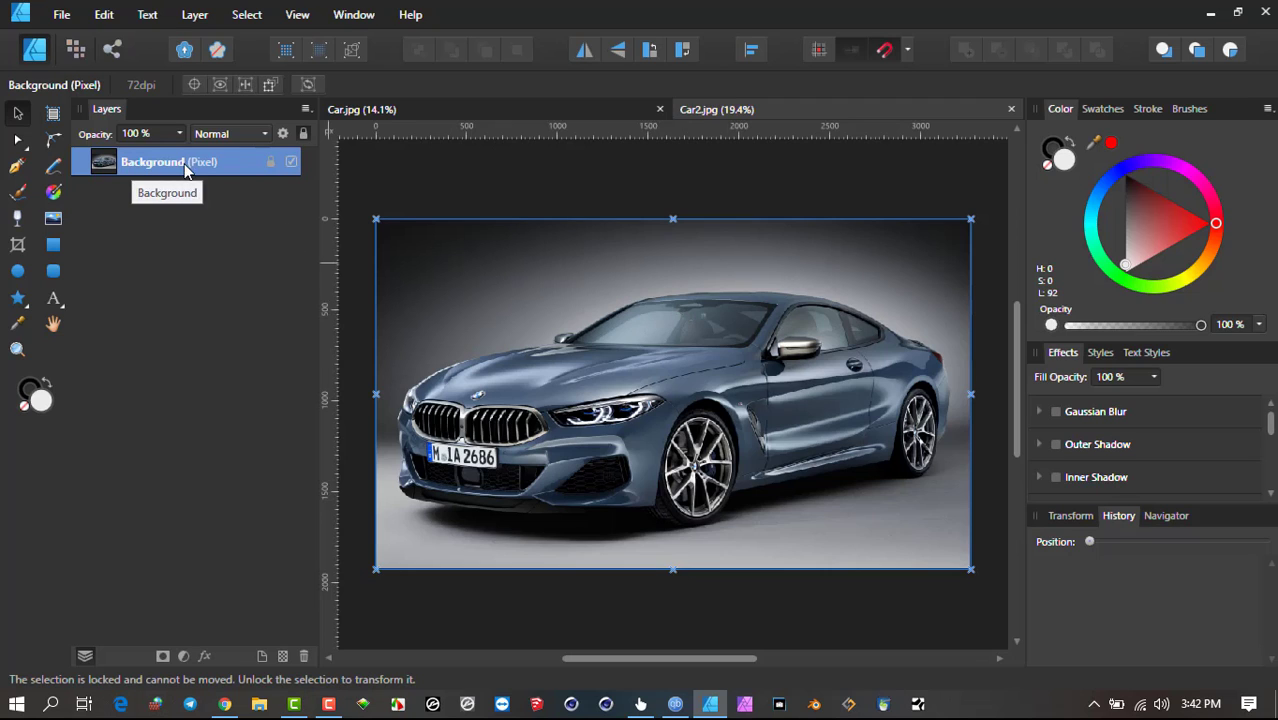
# - Unlock the Background layer in both the BMW and Lotus photos
pyautogui.click(271, 162)
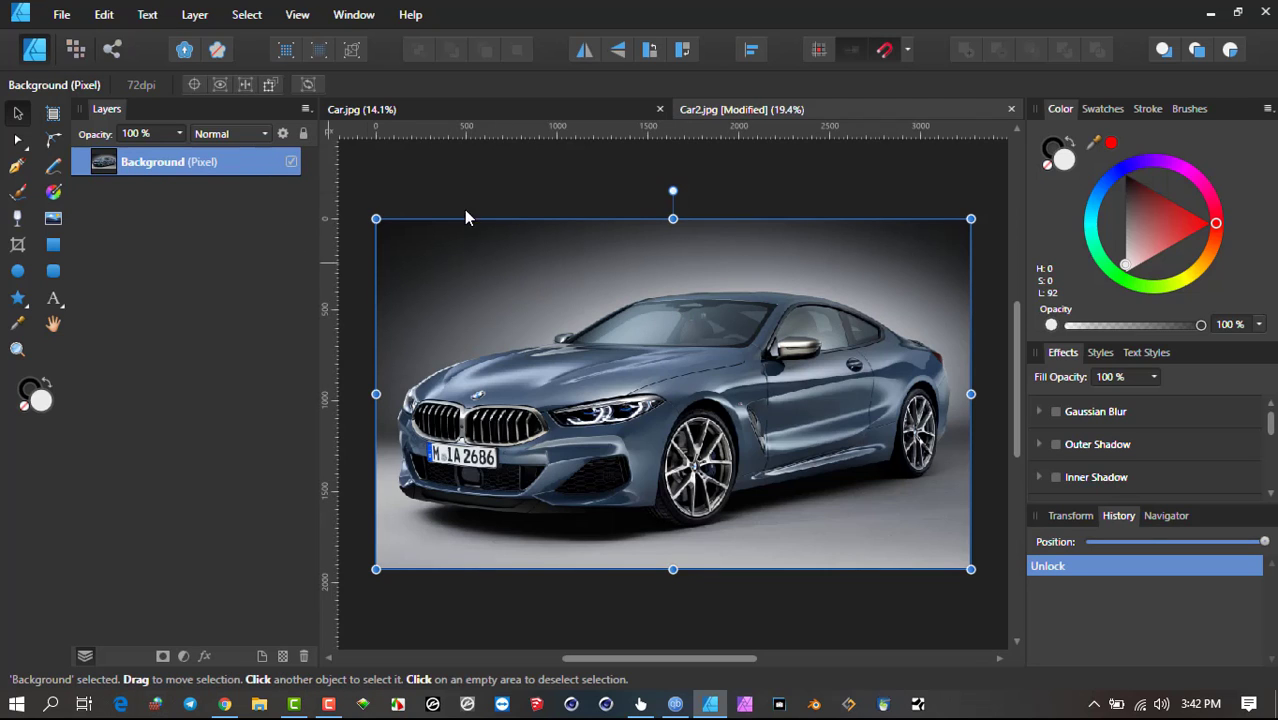
pyautogui.click(520, 170)
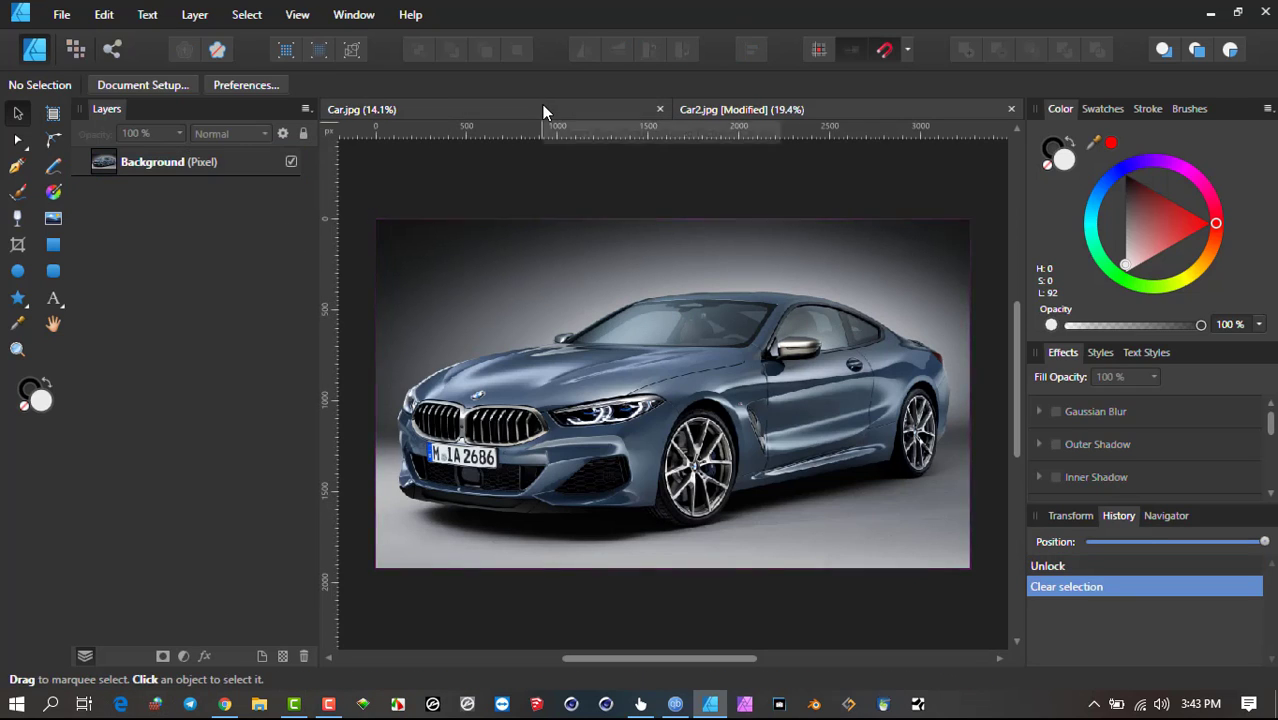
pyautogui.click(542, 106)
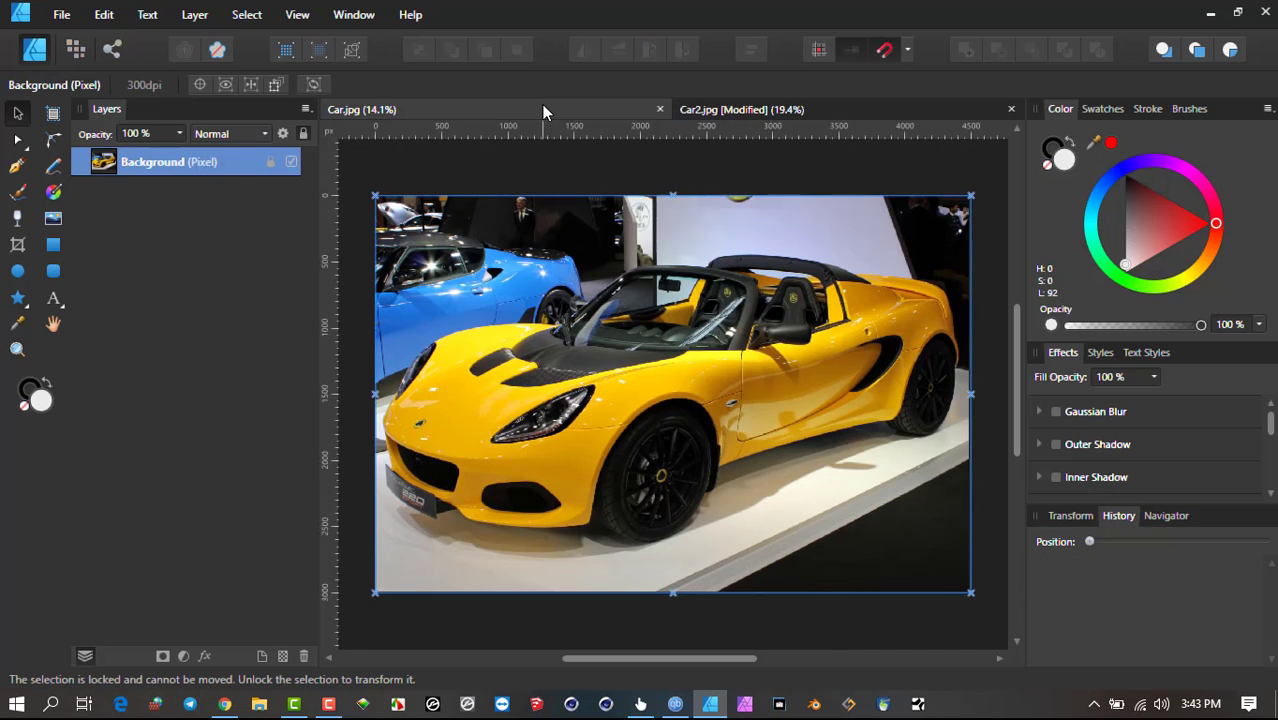
pyautogui.click(270, 165)
pyautogui.click(461, 170)
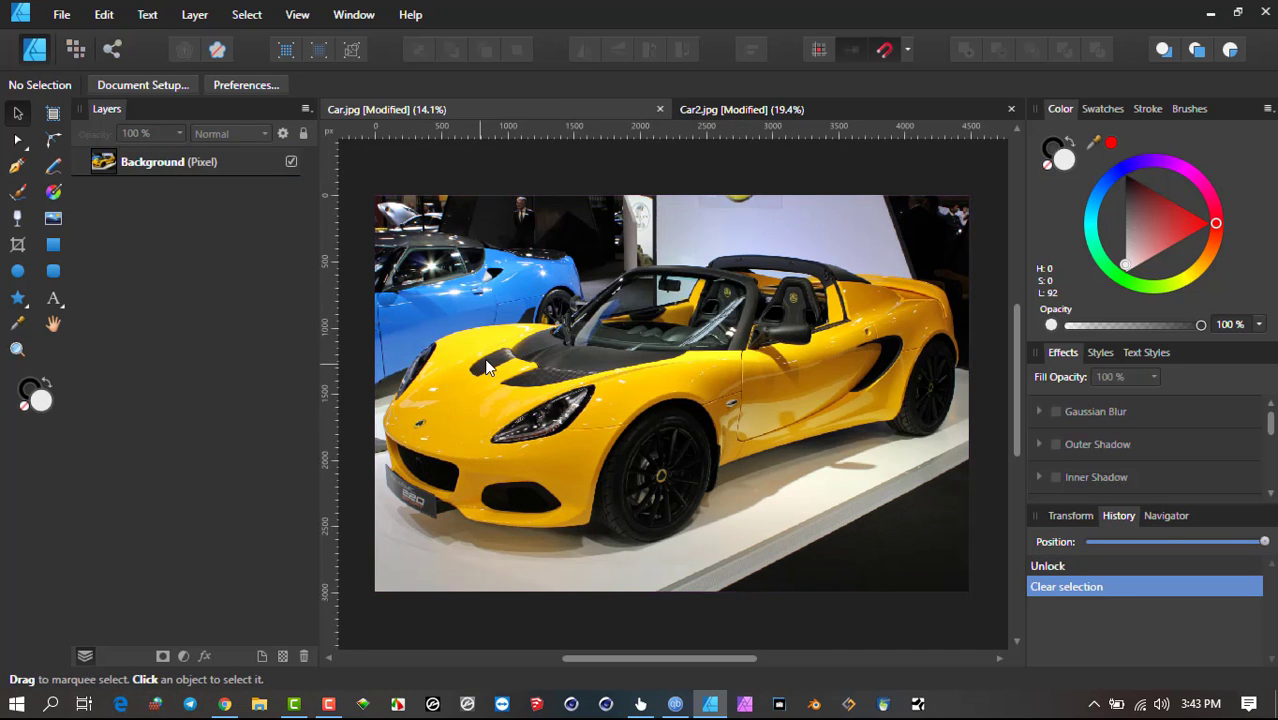
pyautogui.click(714, 340)
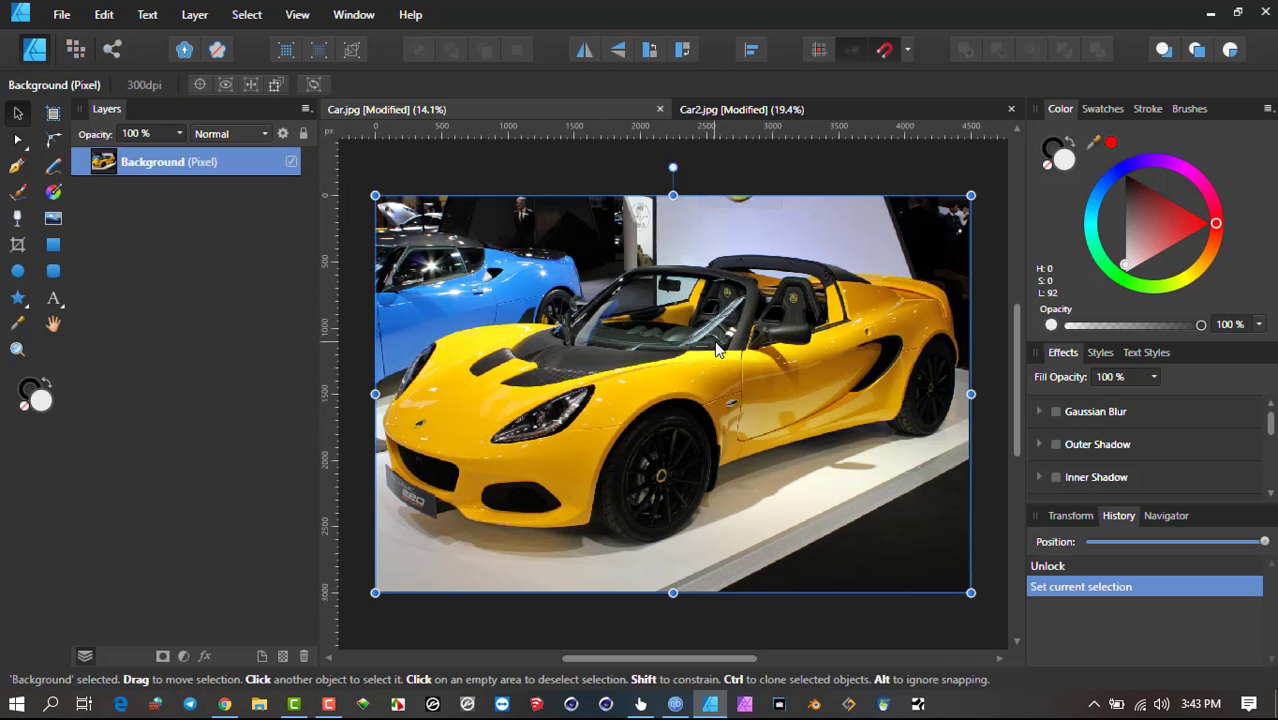
pyautogui.click(569, 176)
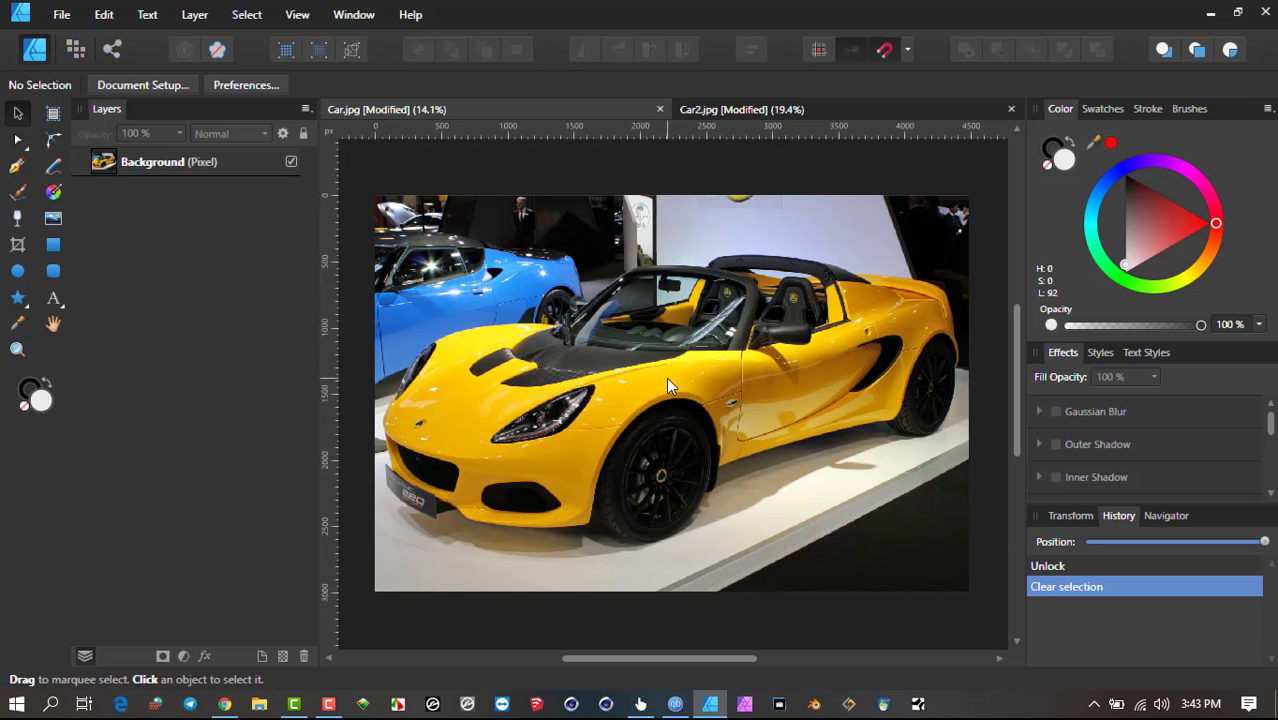
pyautogui.click(782, 110)
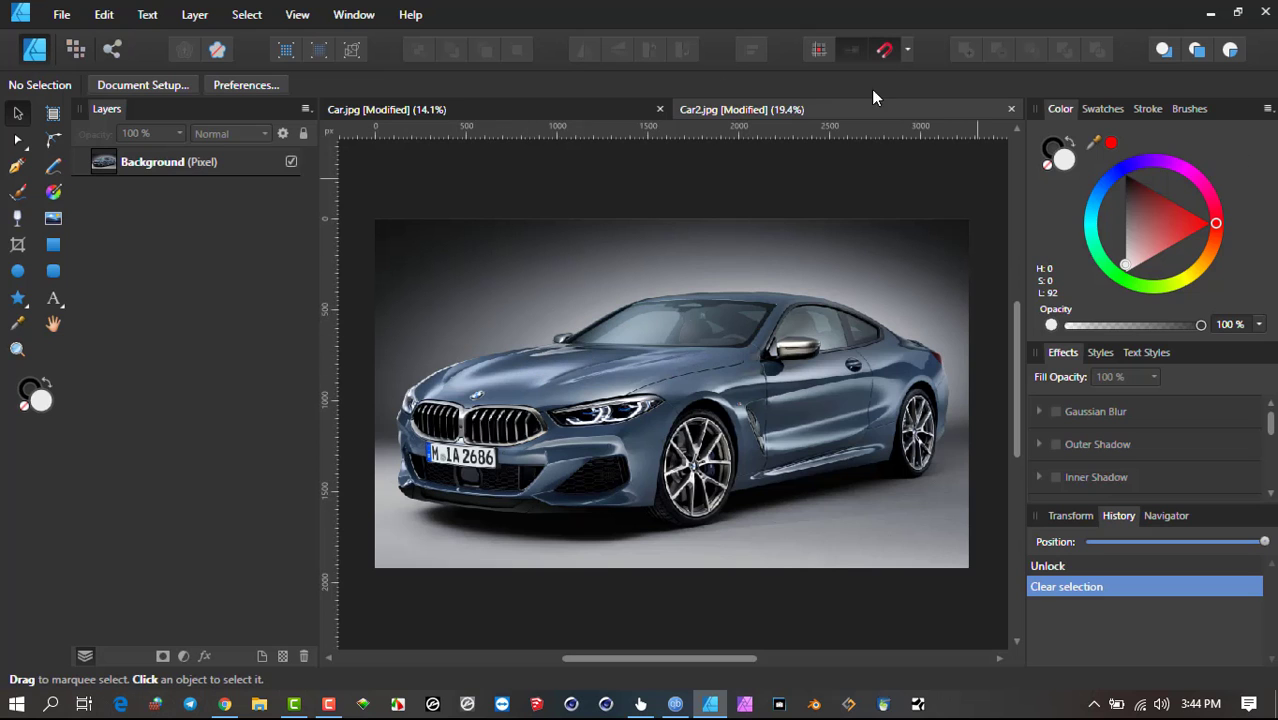
pyautogui.click(446, 110)
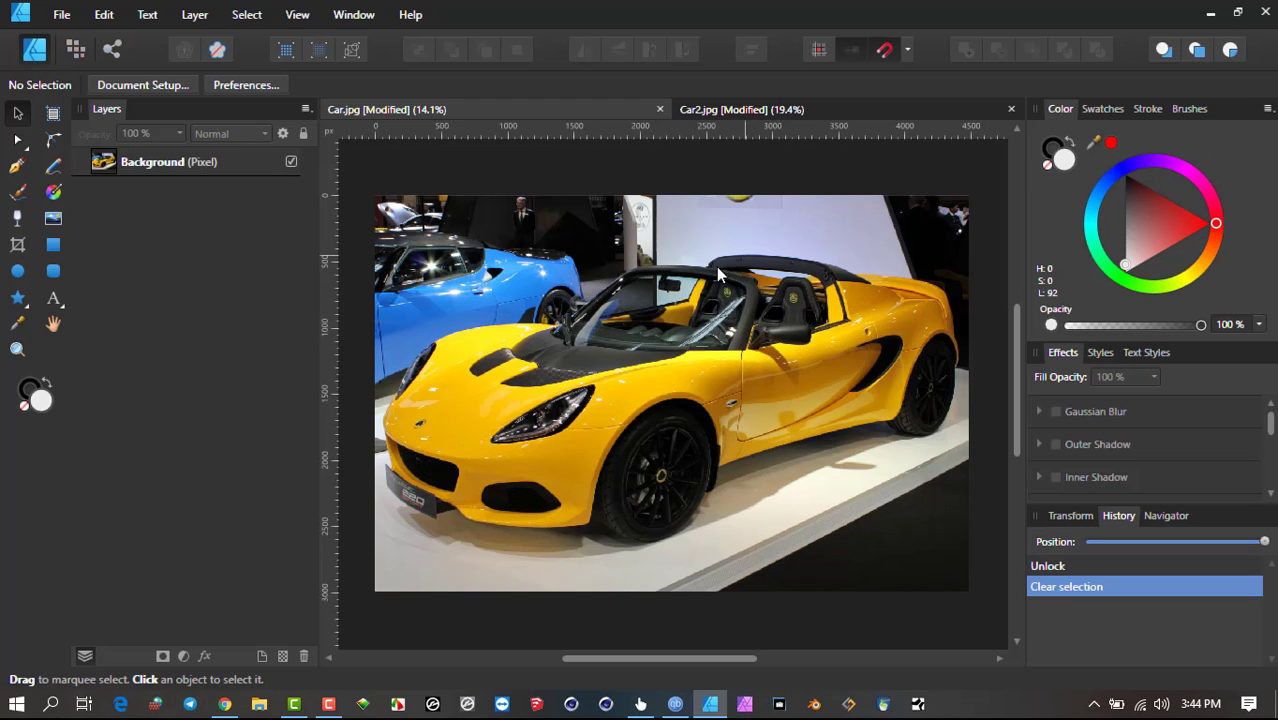
pyautogui.click(184, 161)
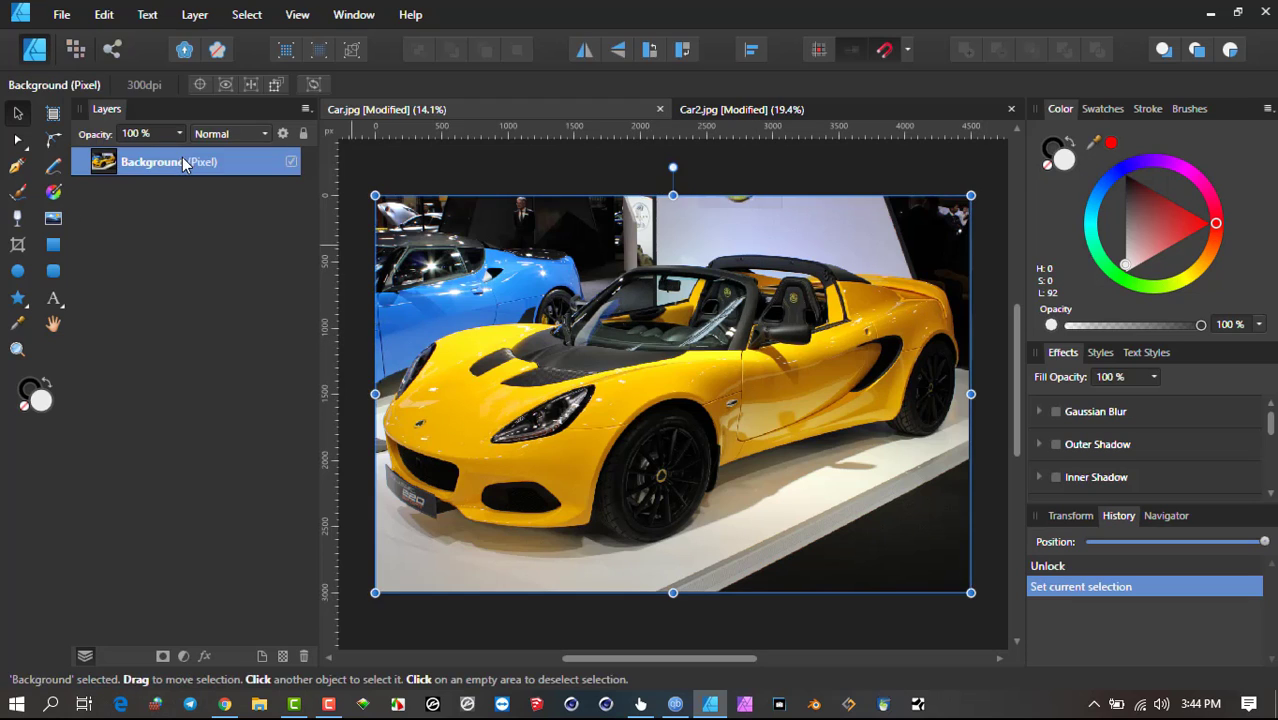
# - Add an HSL Shift adjustment to the yellow Lotus photo and move its settings aside
pyautogui.click(183, 656)
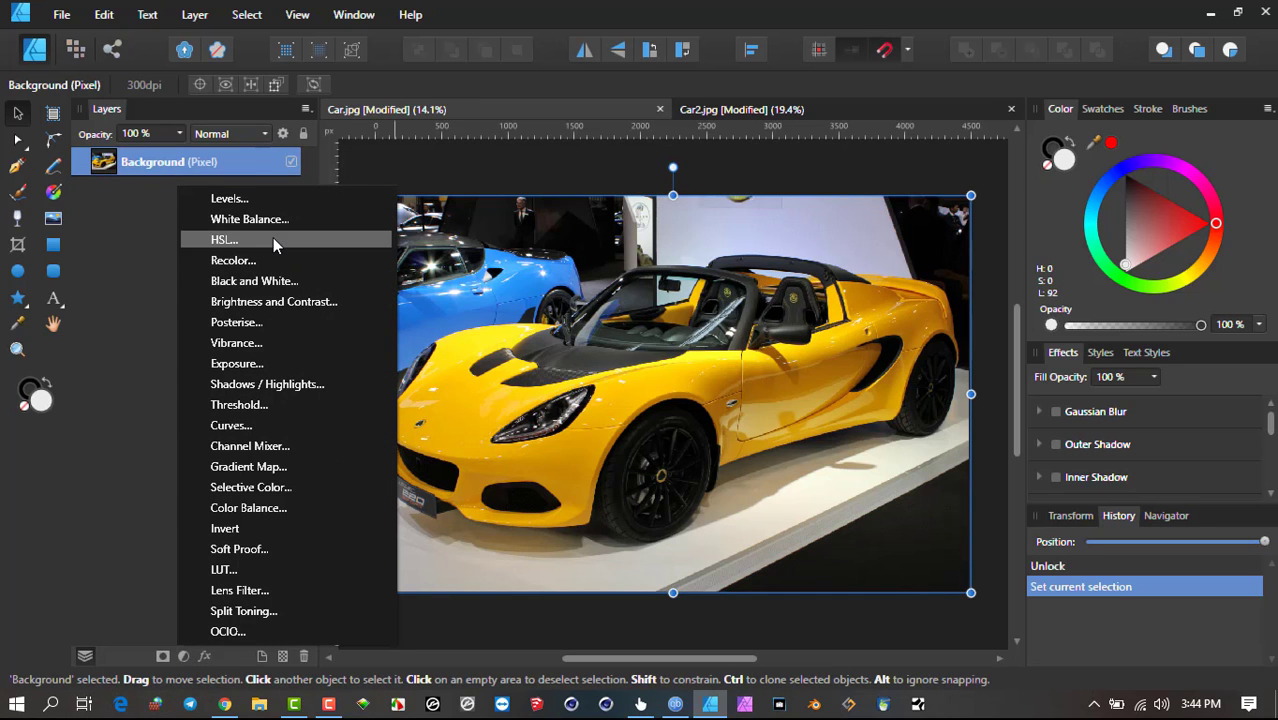
pyautogui.click(273, 239)
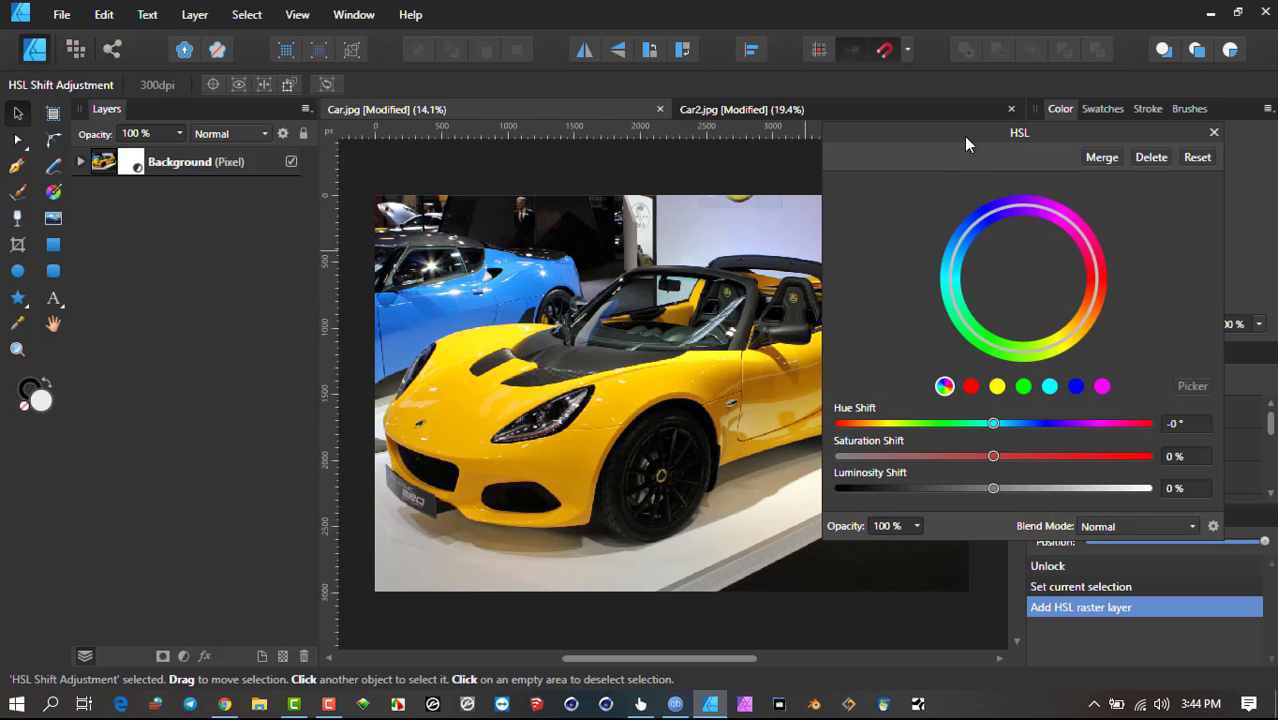
pyautogui.moveTo(963, 136); pyautogui.dragTo(992, 136)
pyautogui.scroll(-2, 612, 290)
pyautogui.moveTo(612, 290); pyautogui.dragTo(632, 295)
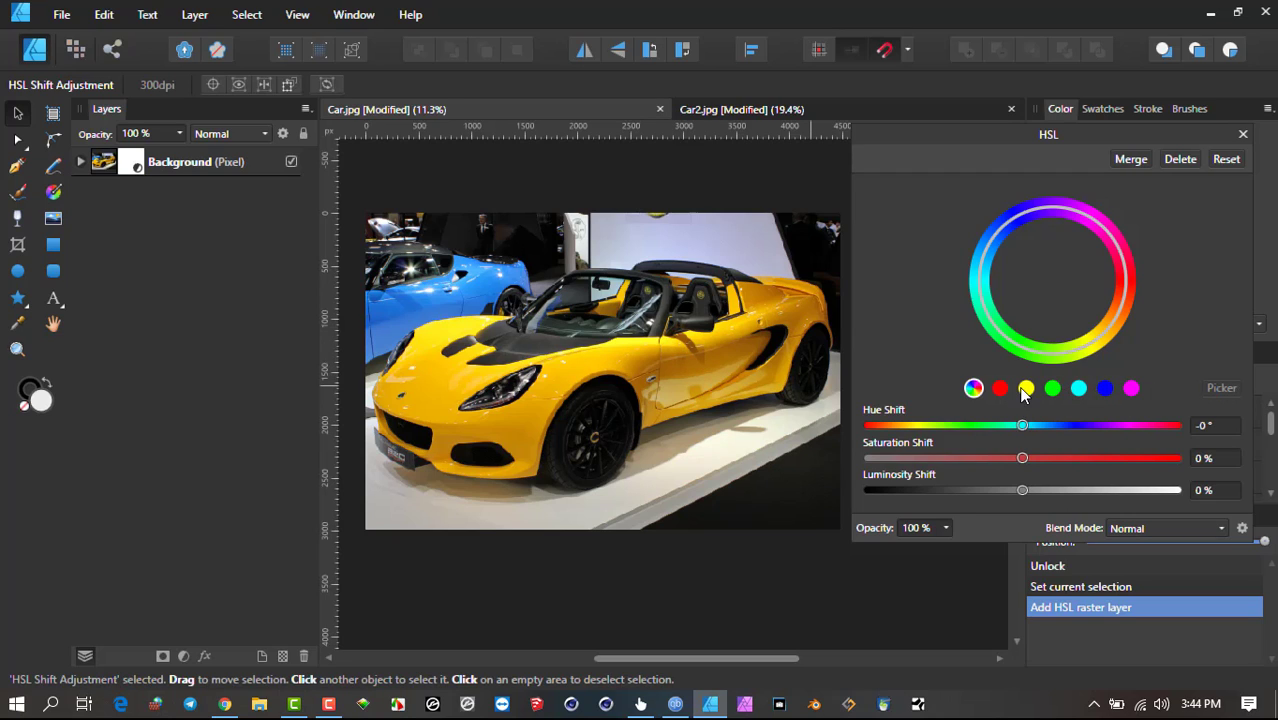
# - Target the blue hue range in the HSL settings, then reset the range width tweak
pyautogui.click(1105, 390)
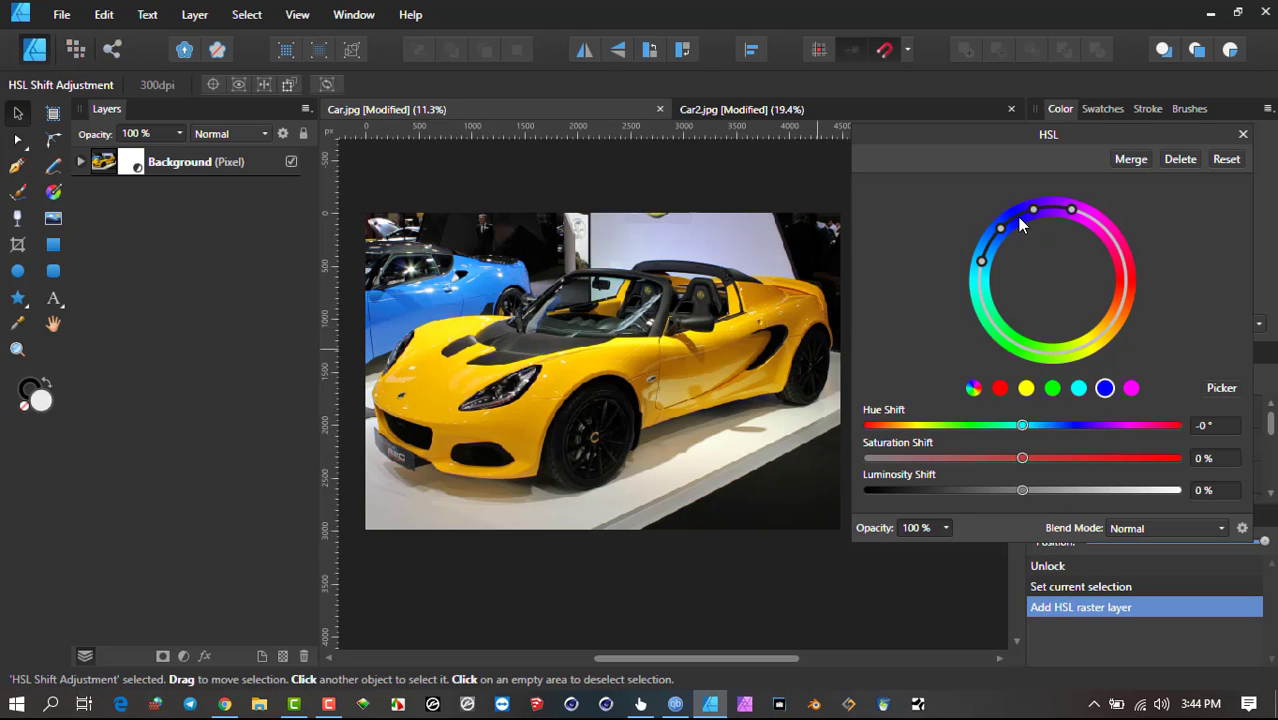
pyautogui.moveTo(1035, 212); pyautogui.dragTo(1043, 210)
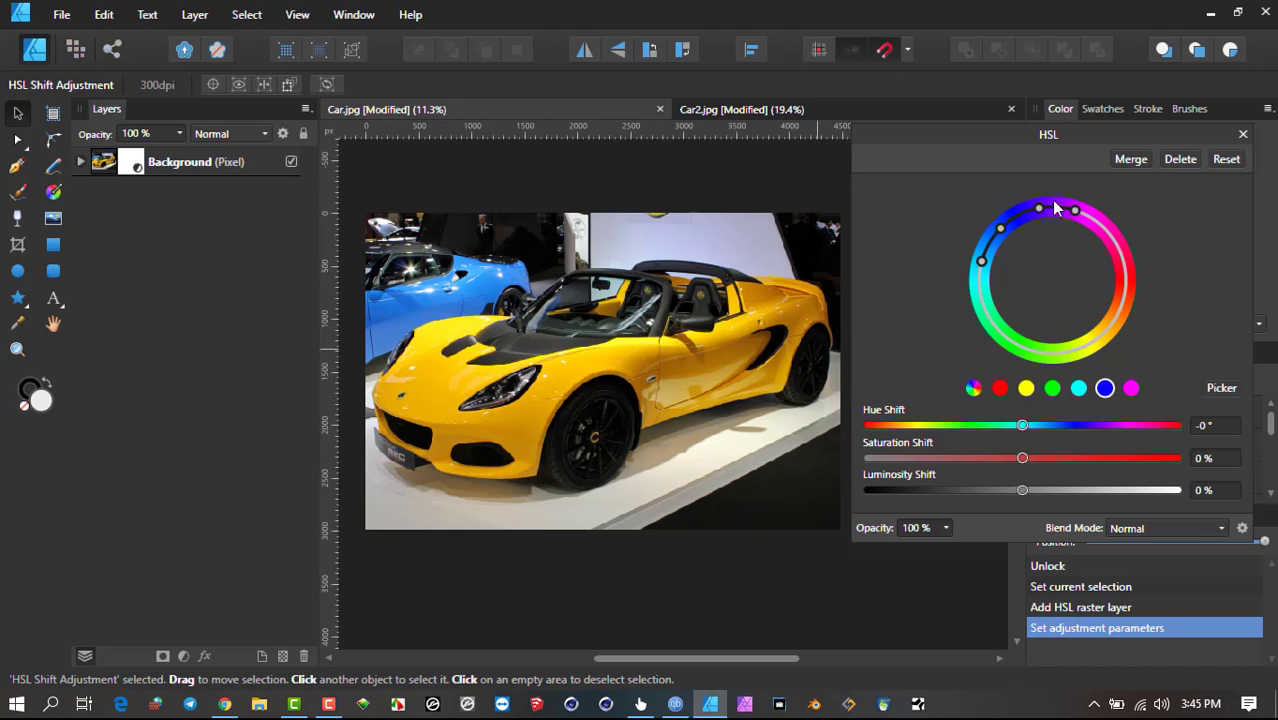
pyautogui.click(1226, 161)
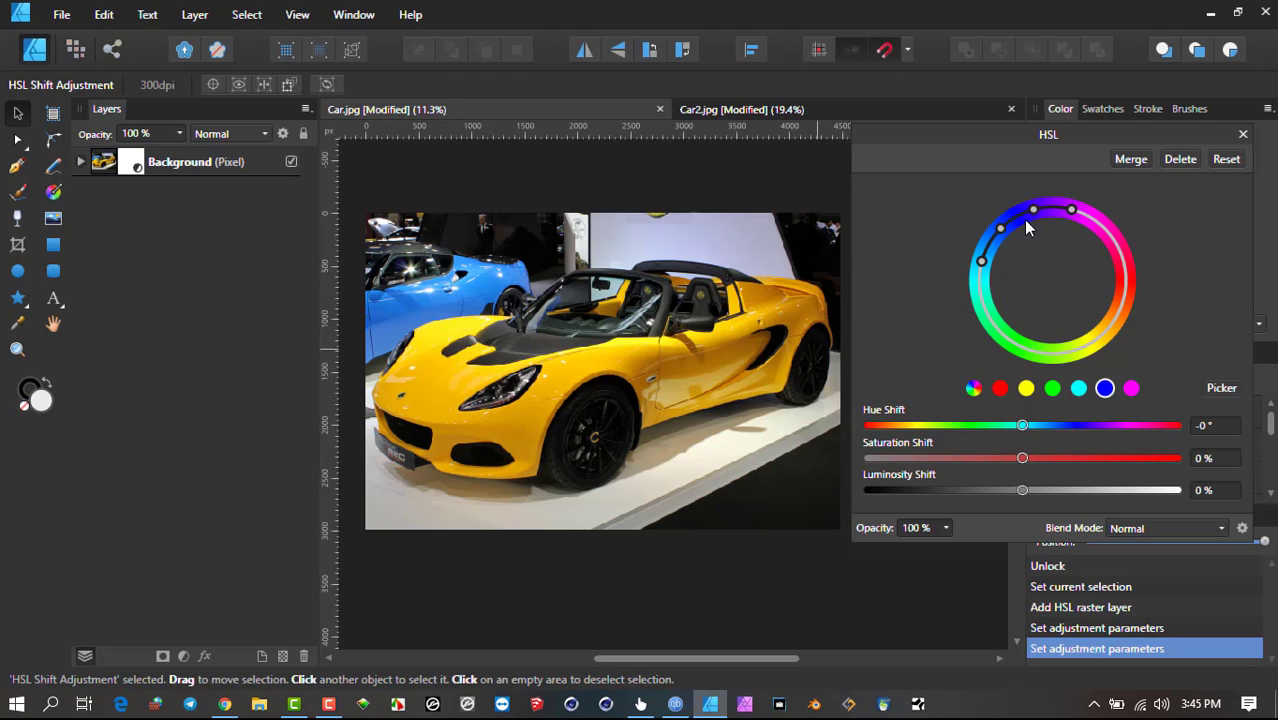
# - Sample the yellow car's hue and shift it 35.6° to orange, adjusting saturation to 14%
pyautogui.click(1222, 388)
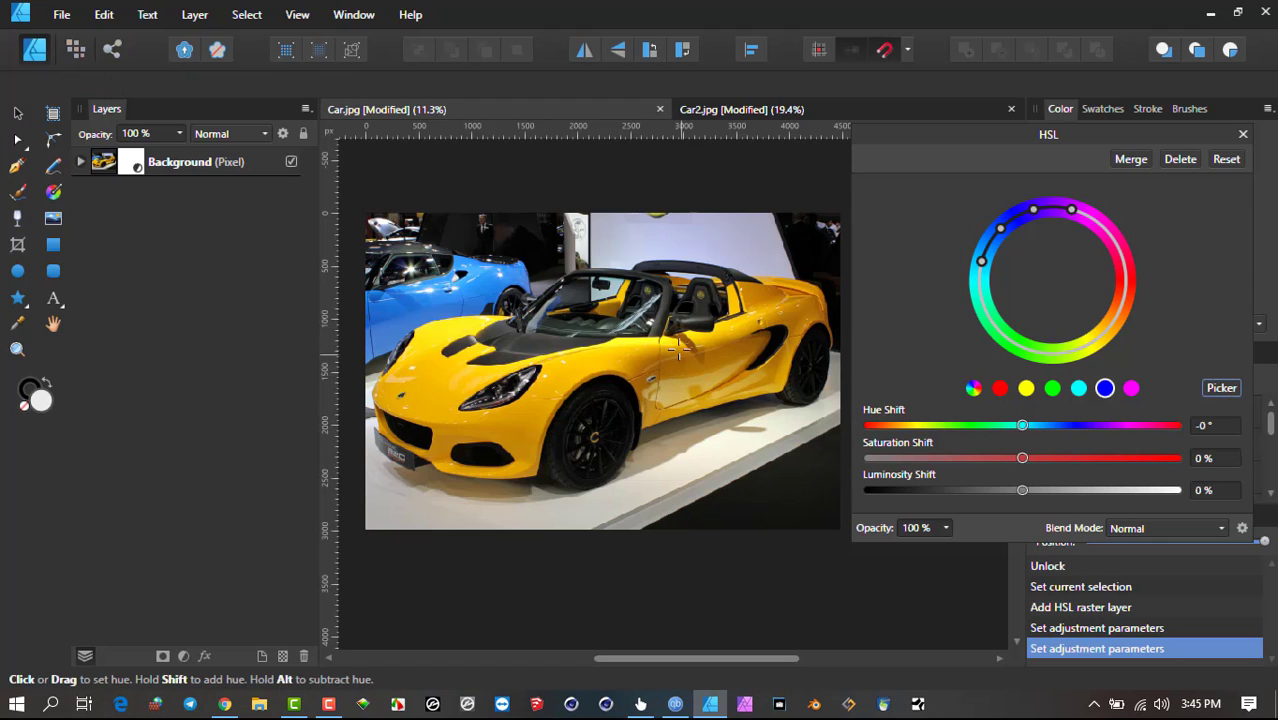
pyautogui.click(624, 355)
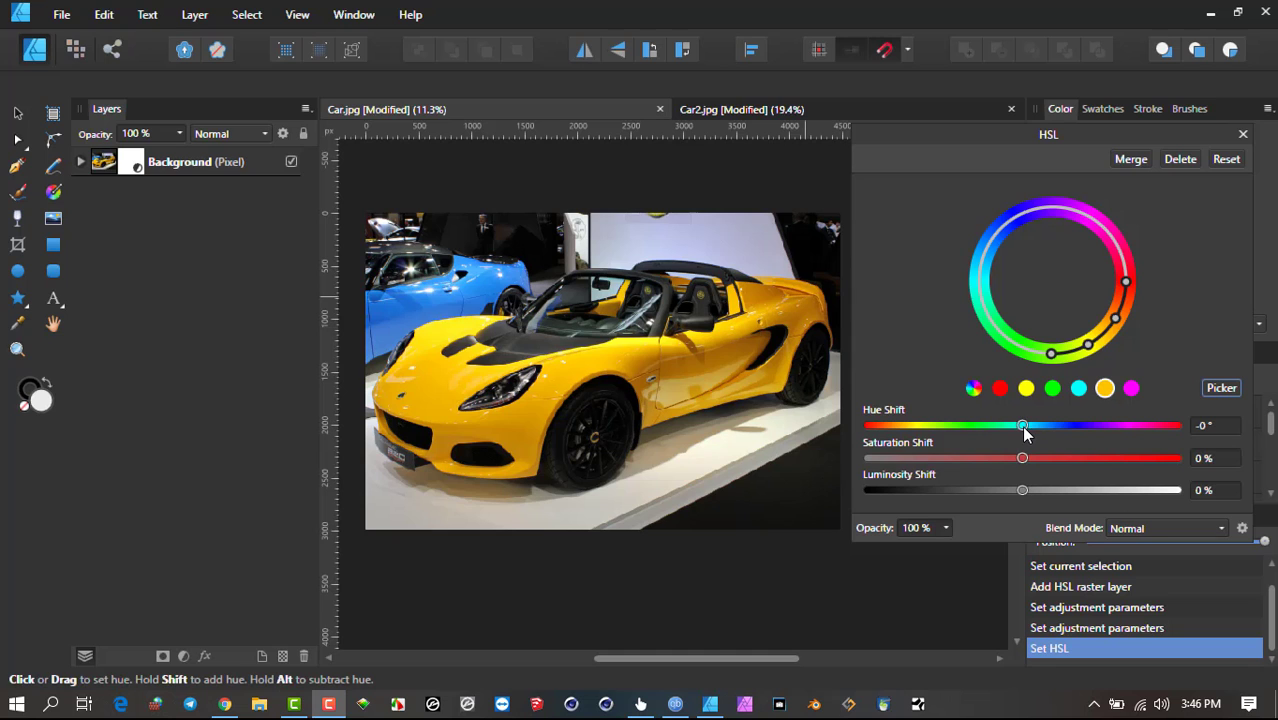
pyautogui.moveTo(1024, 428); pyautogui.dragTo(1050, 432)
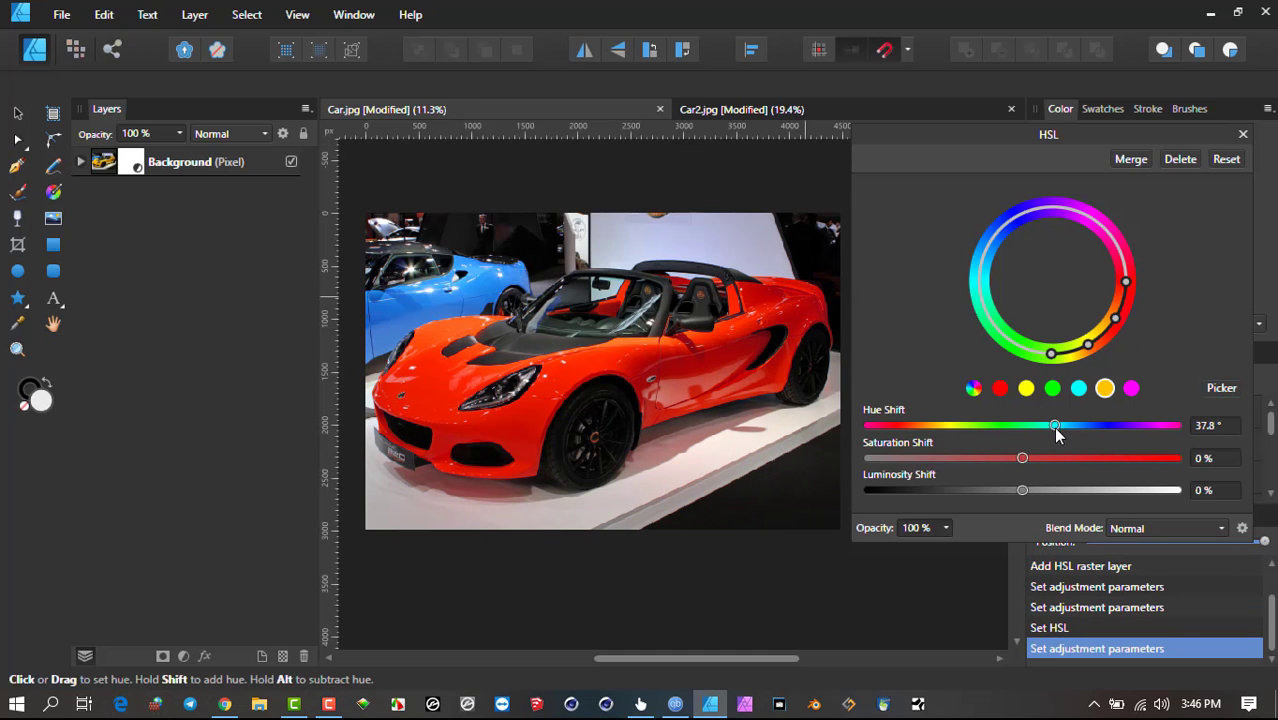
pyautogui.moveTo(1058, 432); pyautogui.dragTo(1052, 430)
pyautogui.moveTo(1058, 463); pyautogui.dragTo(1021, 490)
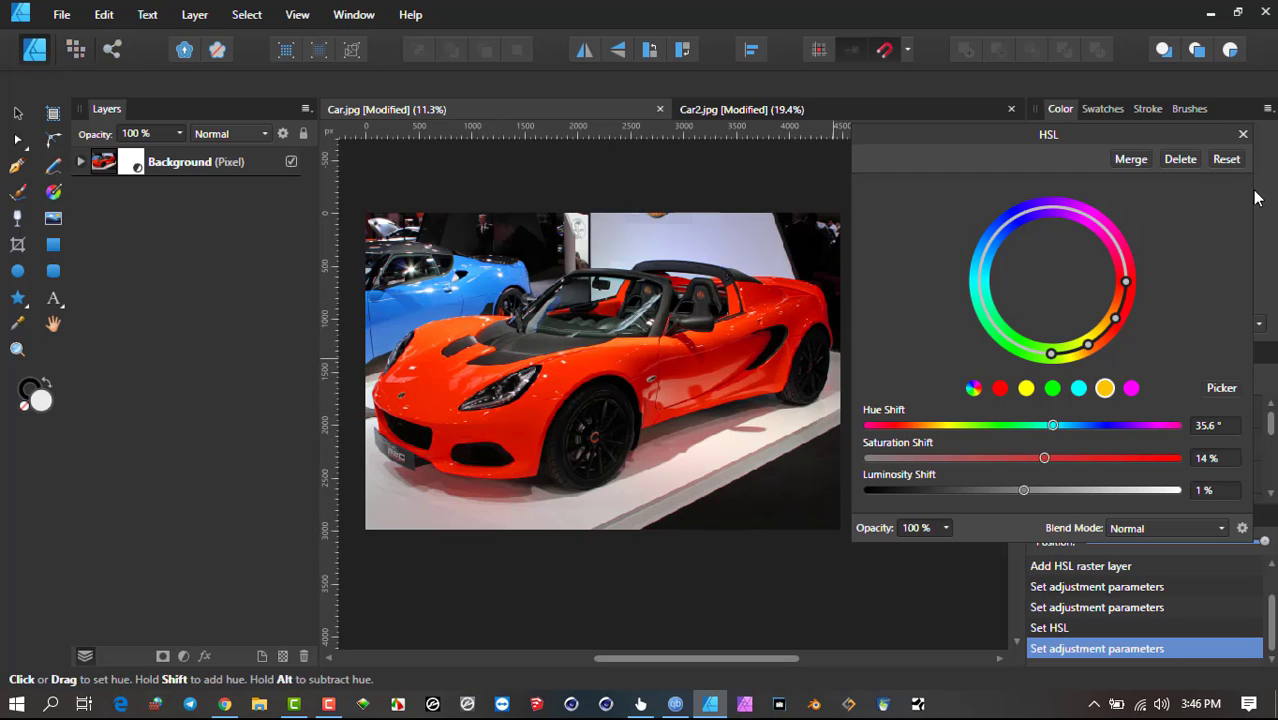
# - Reset the HSL adjustment and apply a 114.5° hue shift to the blue range
pyautogui.click(1236, 162)
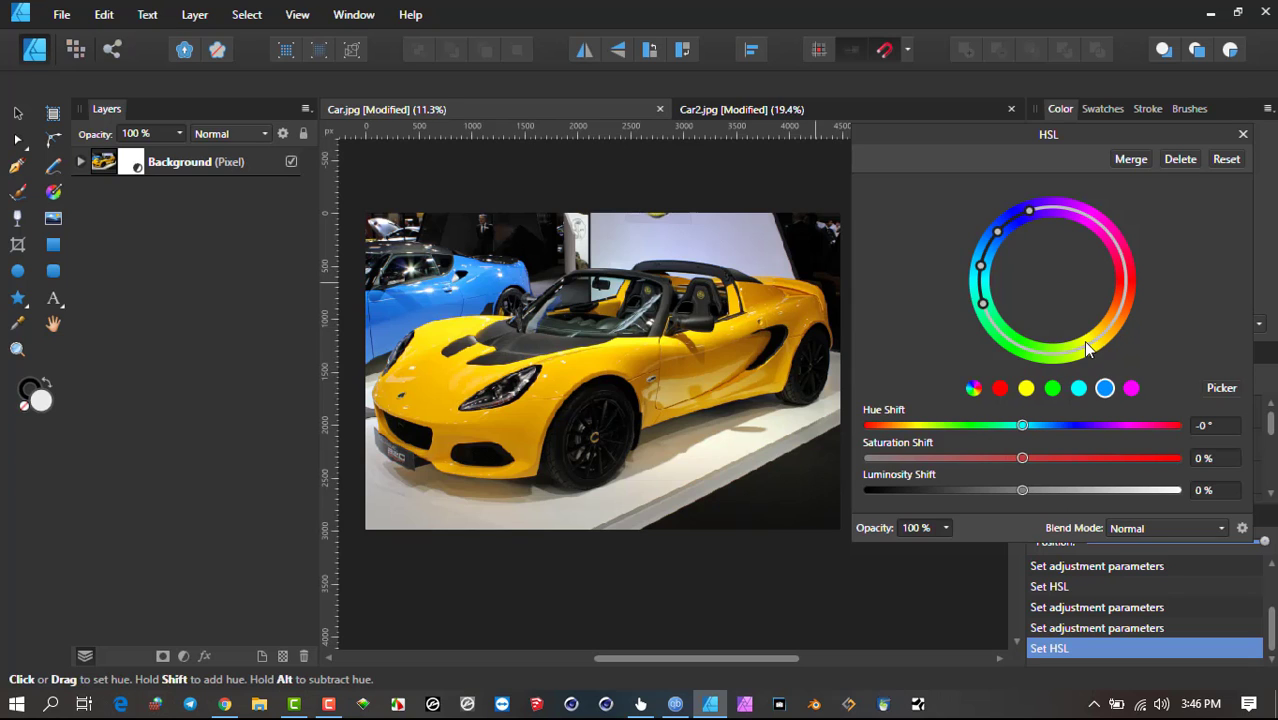
pyautogui.moveTo(1024, 427); pyautogui.dragTo(1119, 425)
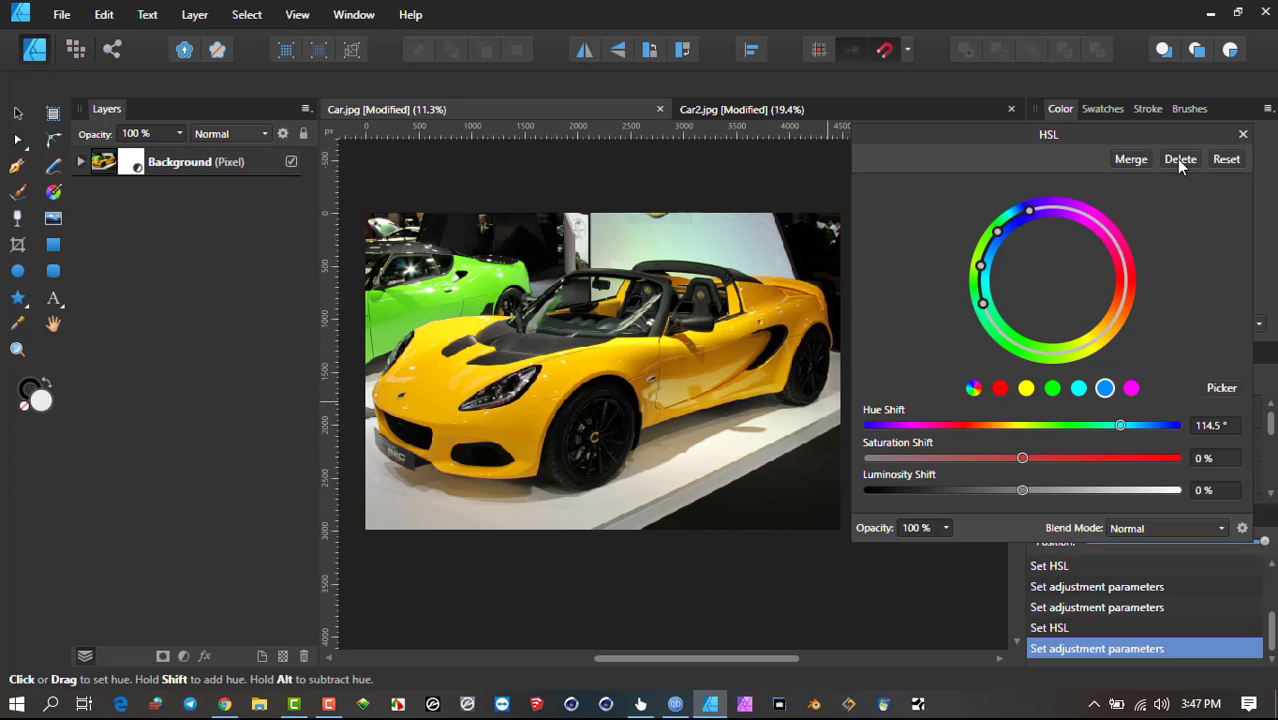
# - Reset, target the yellow-orange range with the picker, and shift the hue 32.3° to orange
pyautogui.click(1226, 159)
pyautogui.click(705, 345)
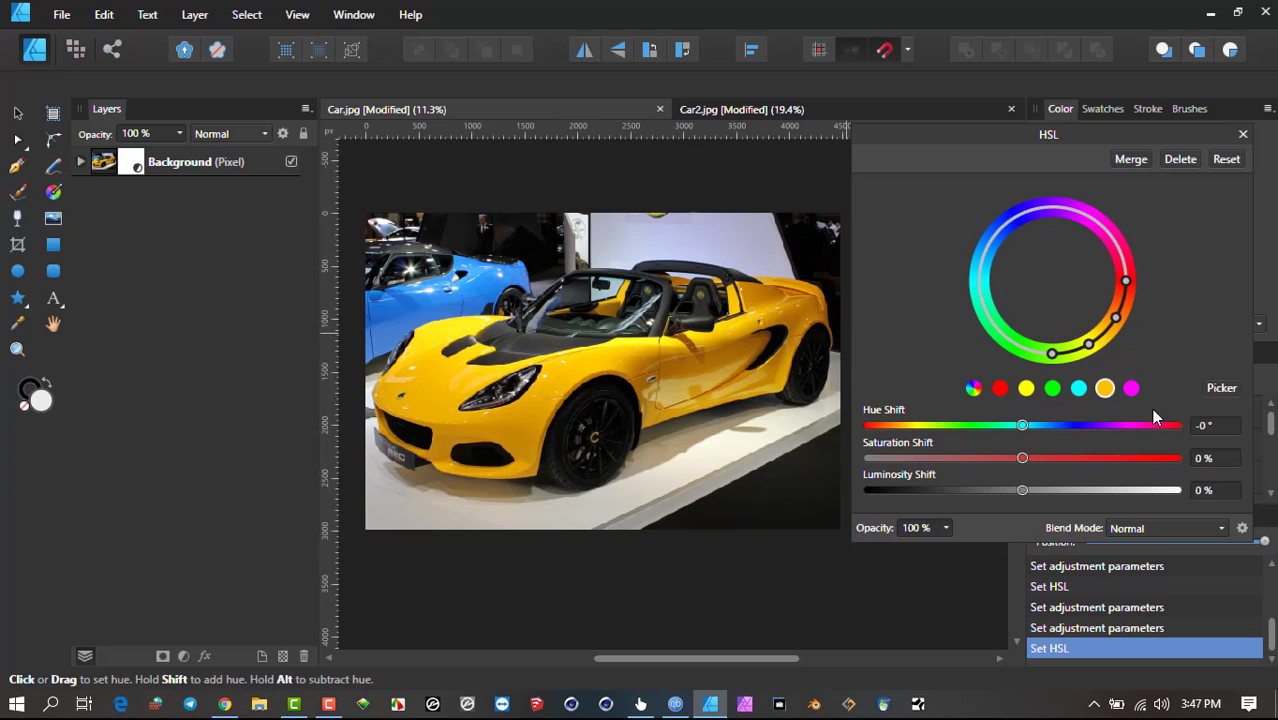
pyautogui.click(1220, 390)
pyautogui.moveTo(1022, 425); pyautogui.dragTo(1050, 425)
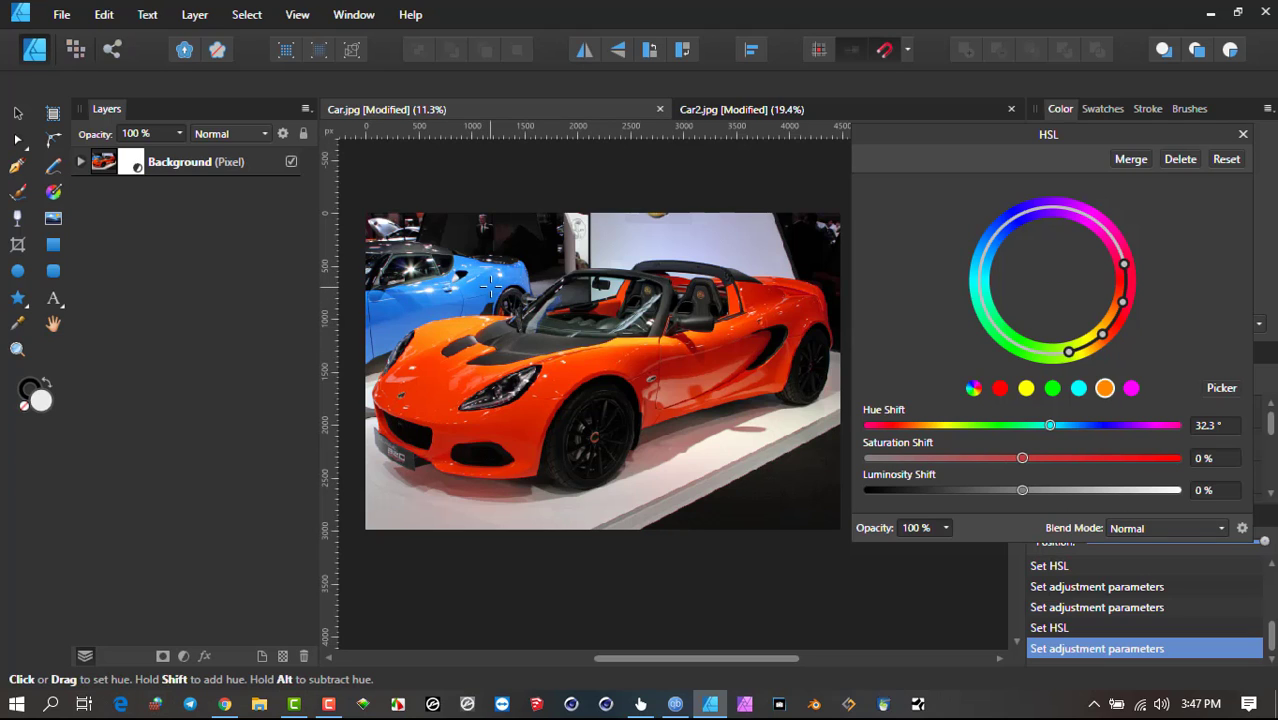
# - Close the HSL settings and rename the Lotus layer to 'Original'
pyautogui.click(176, 168)
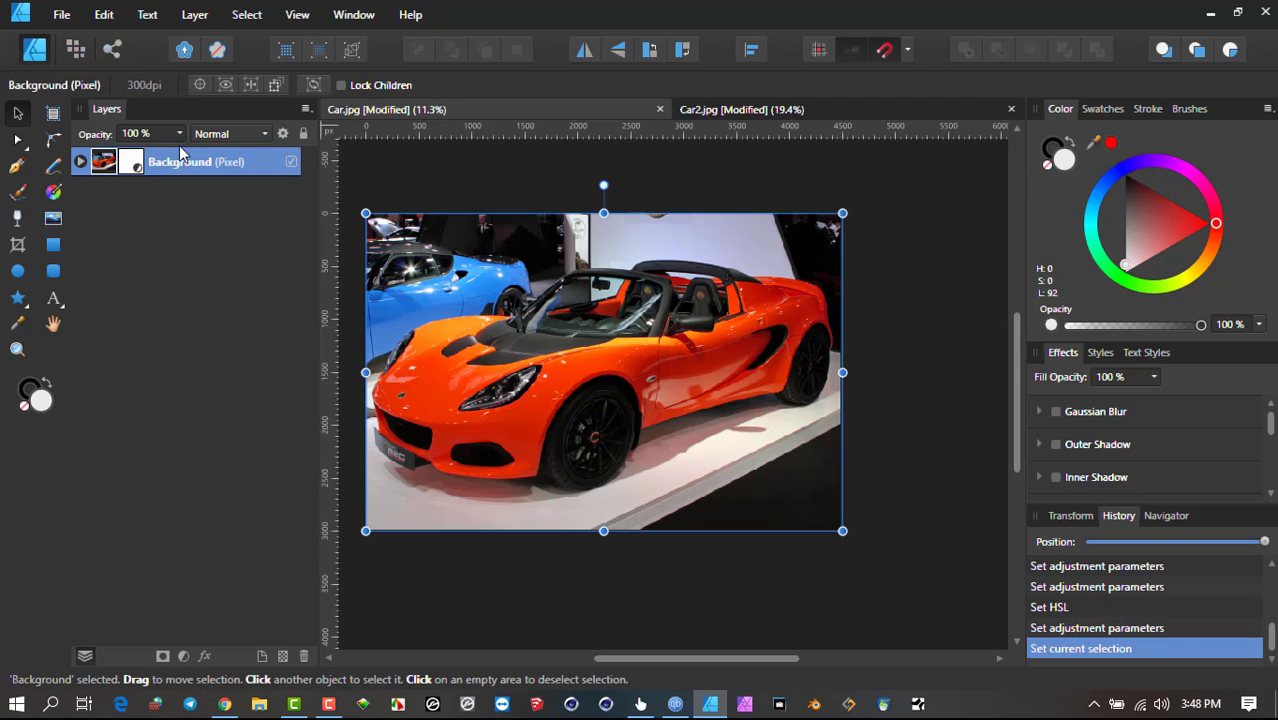
pyautogui.doubleClick(258, 168)
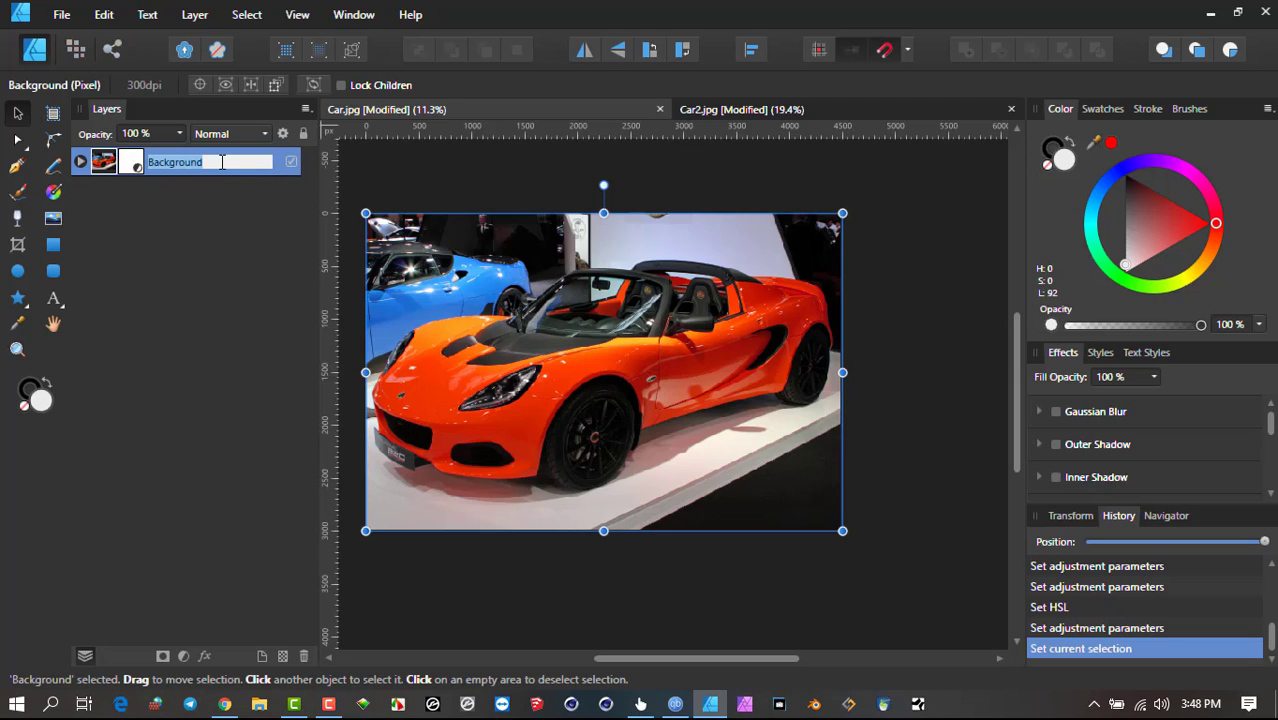
pyautogui.write('Original')
pyautogui.press('Return')
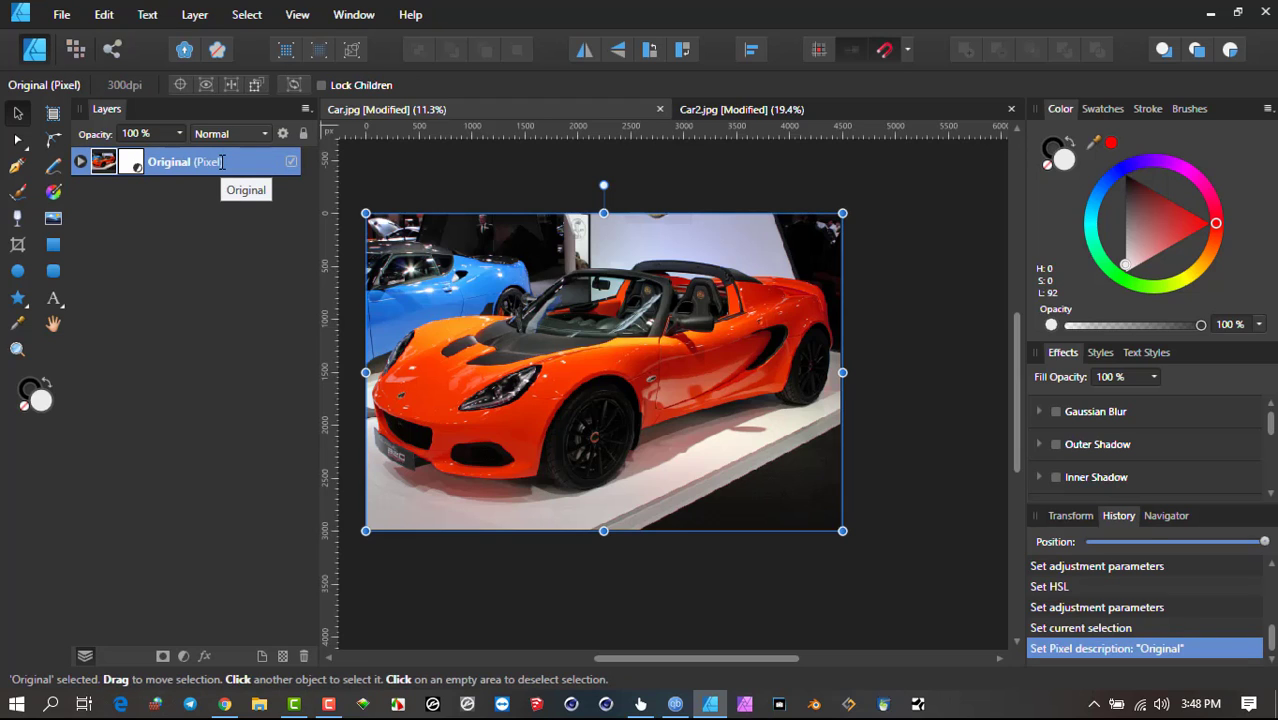
# - Duplicate the car layer with Ctrl+J and hide the lower copy
pyautogui.hotkey('ctrl', 'j')
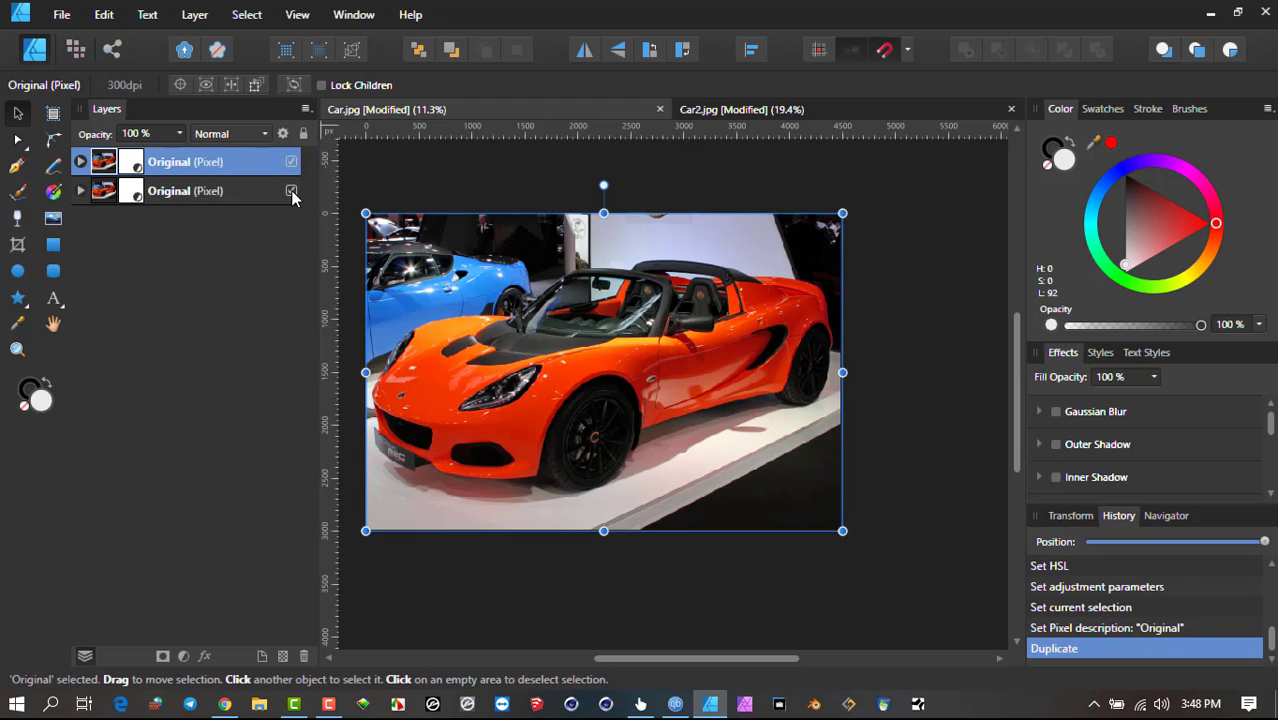
pyautogui.click(291, 191)
pyautogui.click(256, 194)
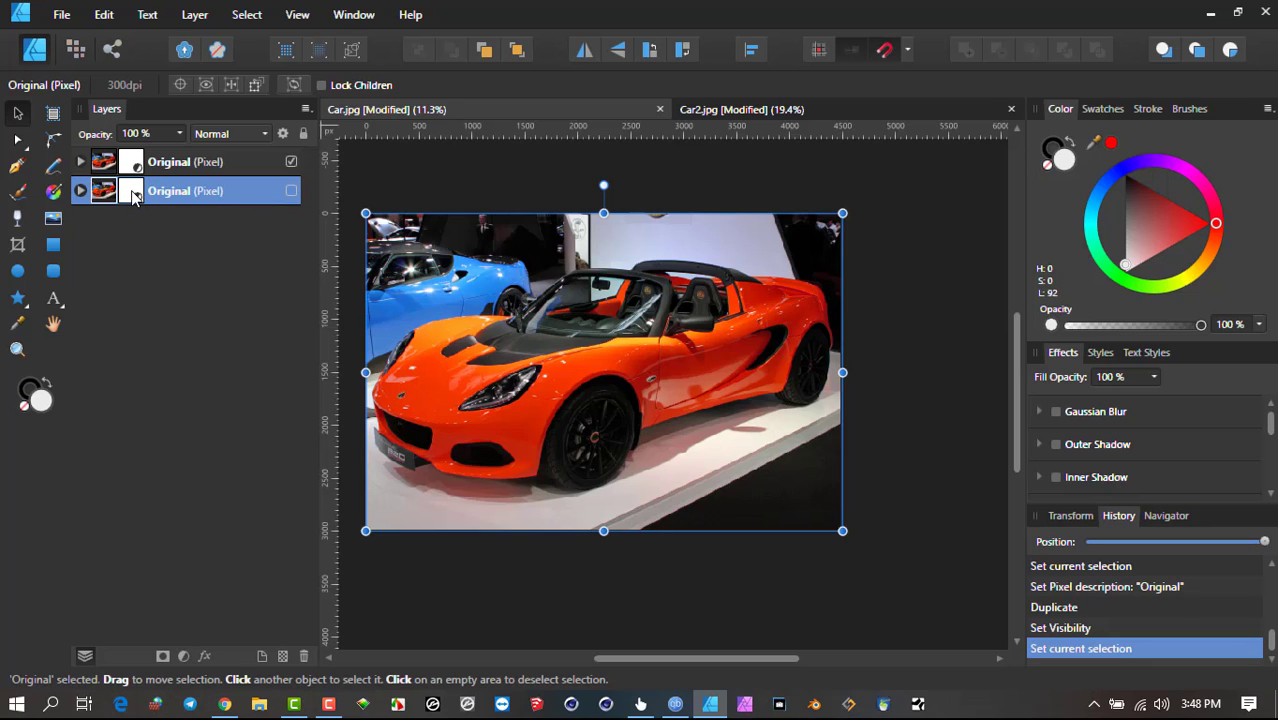
# - Add an HSL Shift adjustment to the lower copy, edit it, and keep that copy hidden
pyautogui.hotkey('ctrl', 'u')
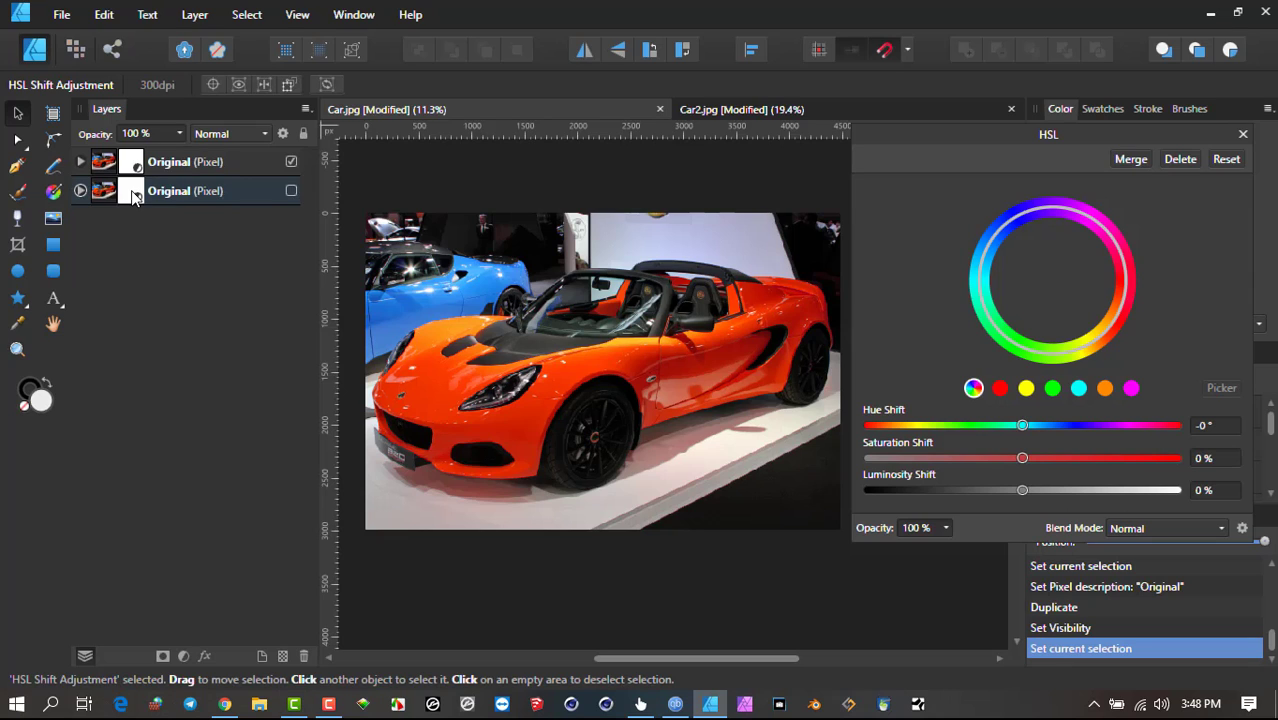
pyautogui.rightClick(135, 195)
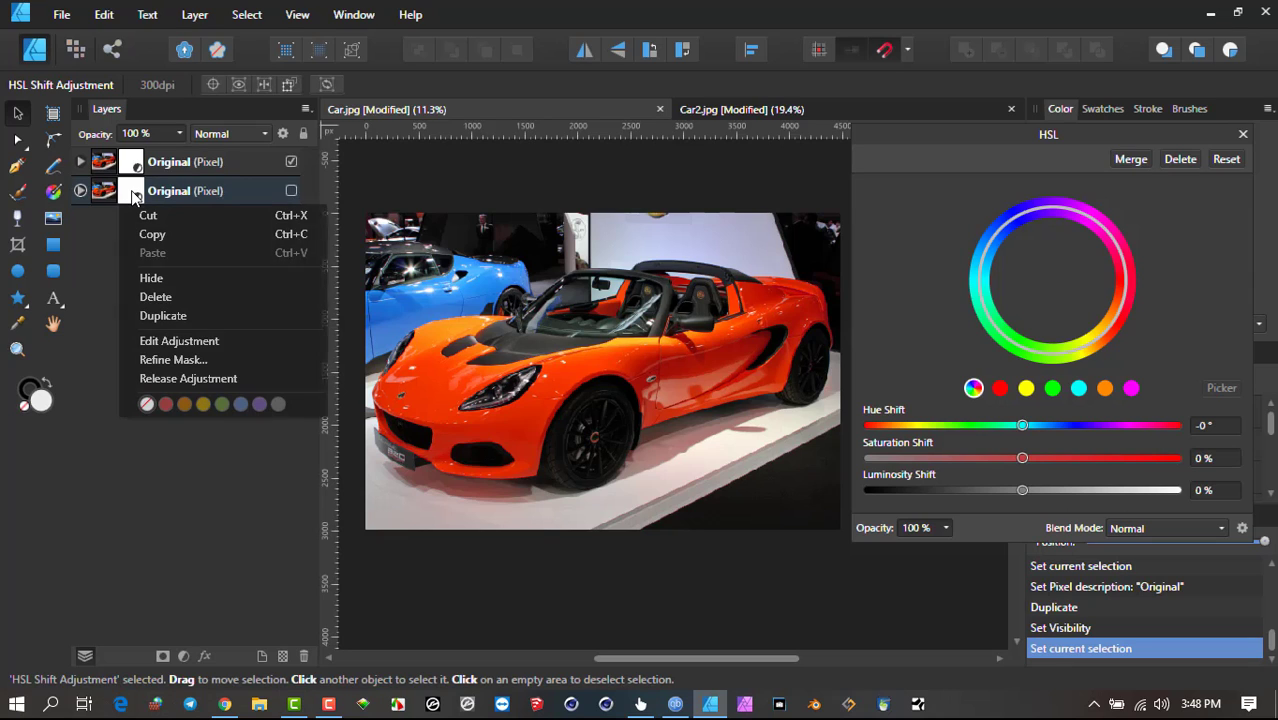
pyautogui.click(201, 342)
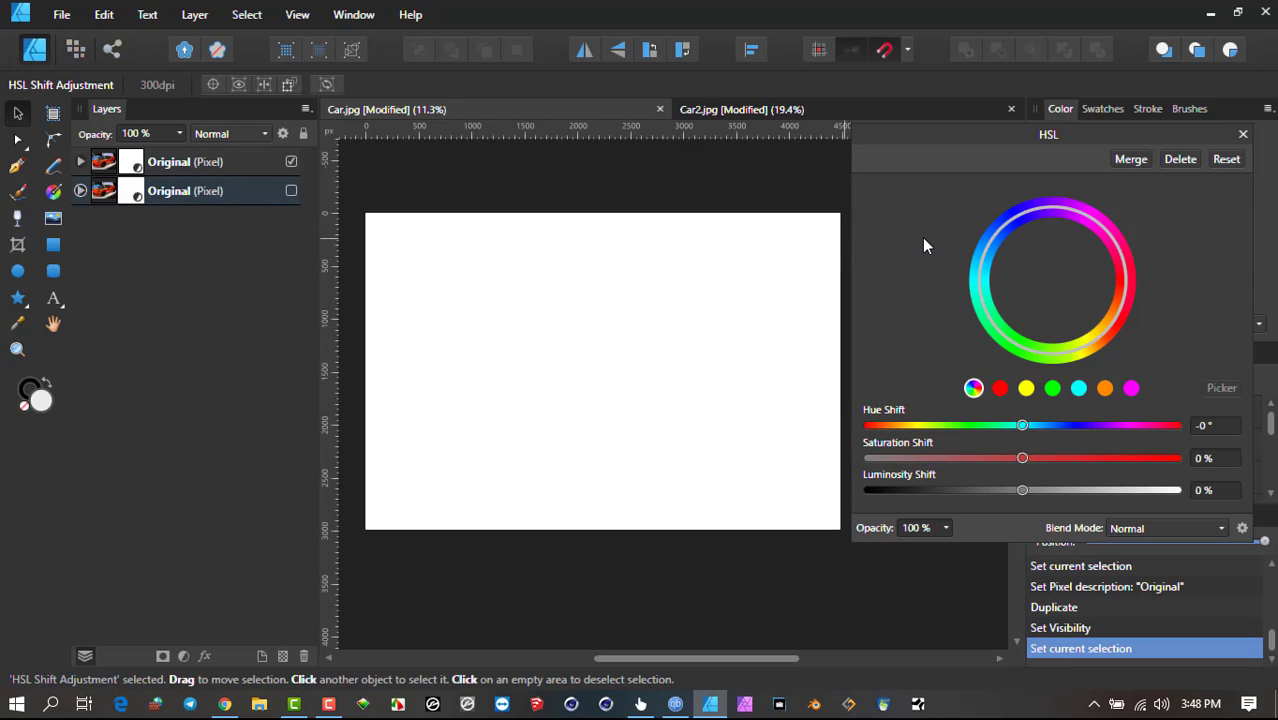
pyautogui.click(291, 191)
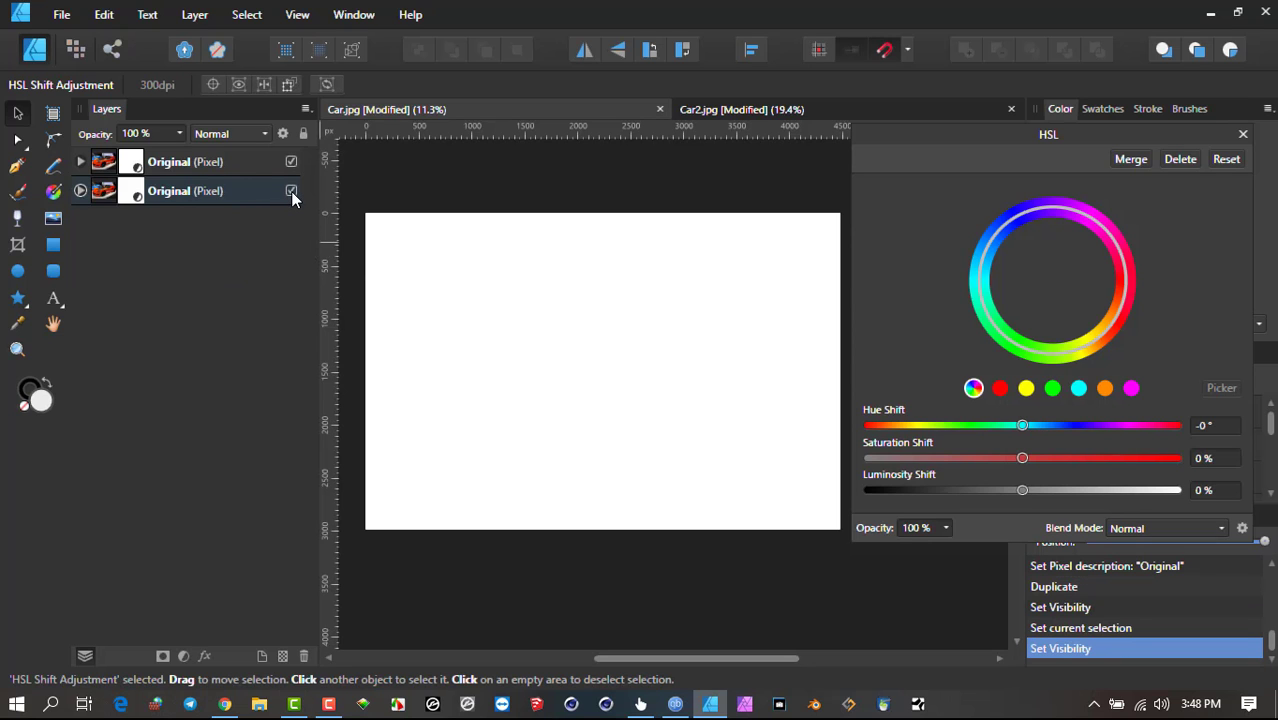
pyautogui.click(253, 191)
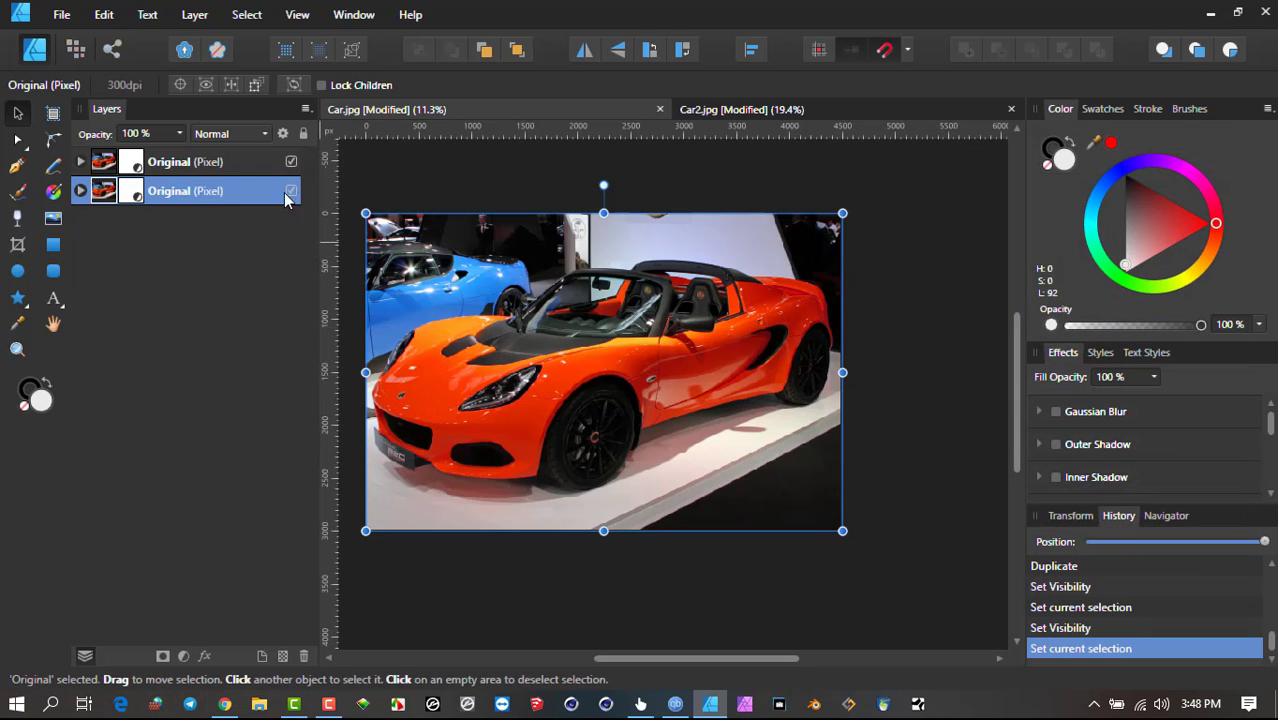
pyautogui.click(290, 193)
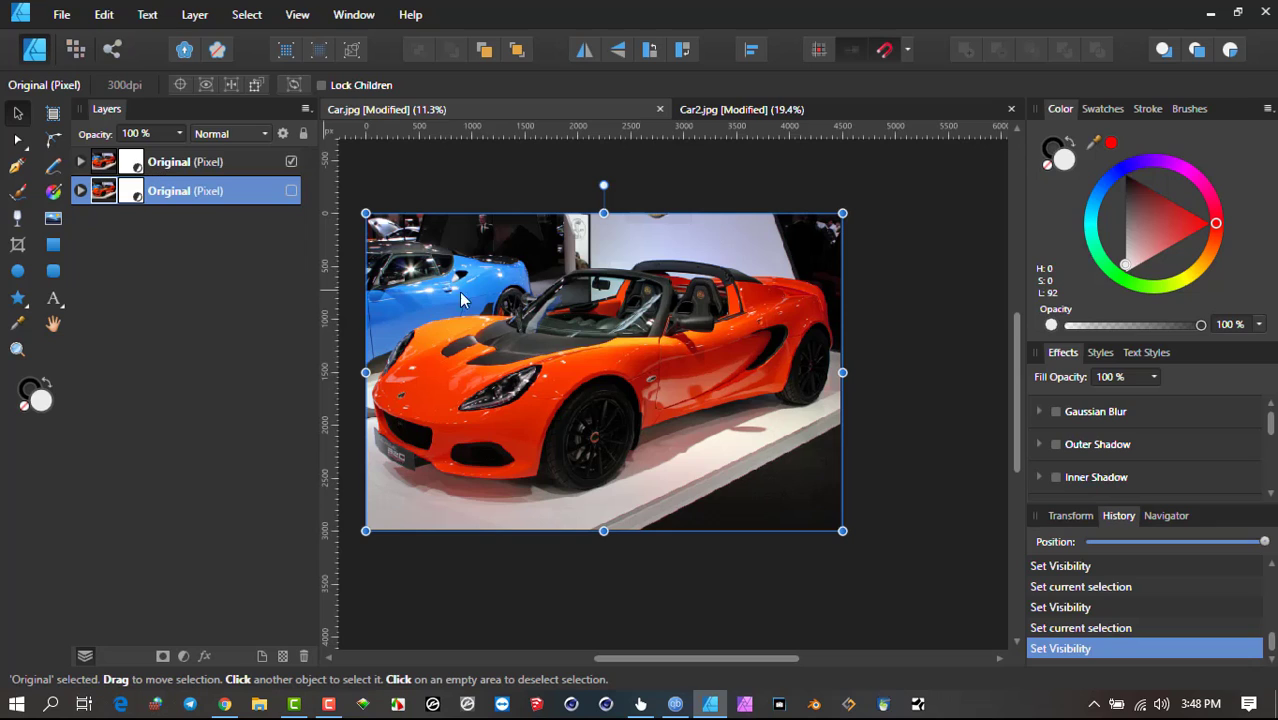
pyautogui.click(174, 168)
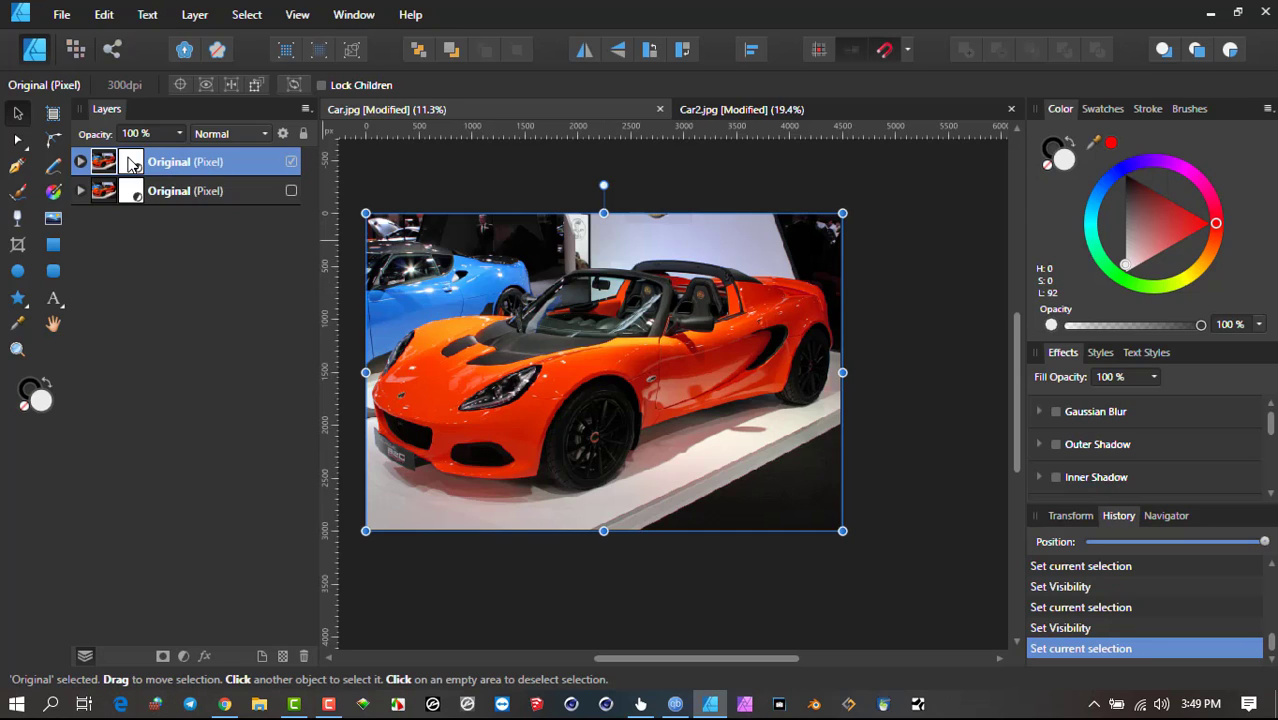
# - Release the HSL adjustment into its own layer and toggle it off and on to compare
pyautogui.rightClick(131, 165)
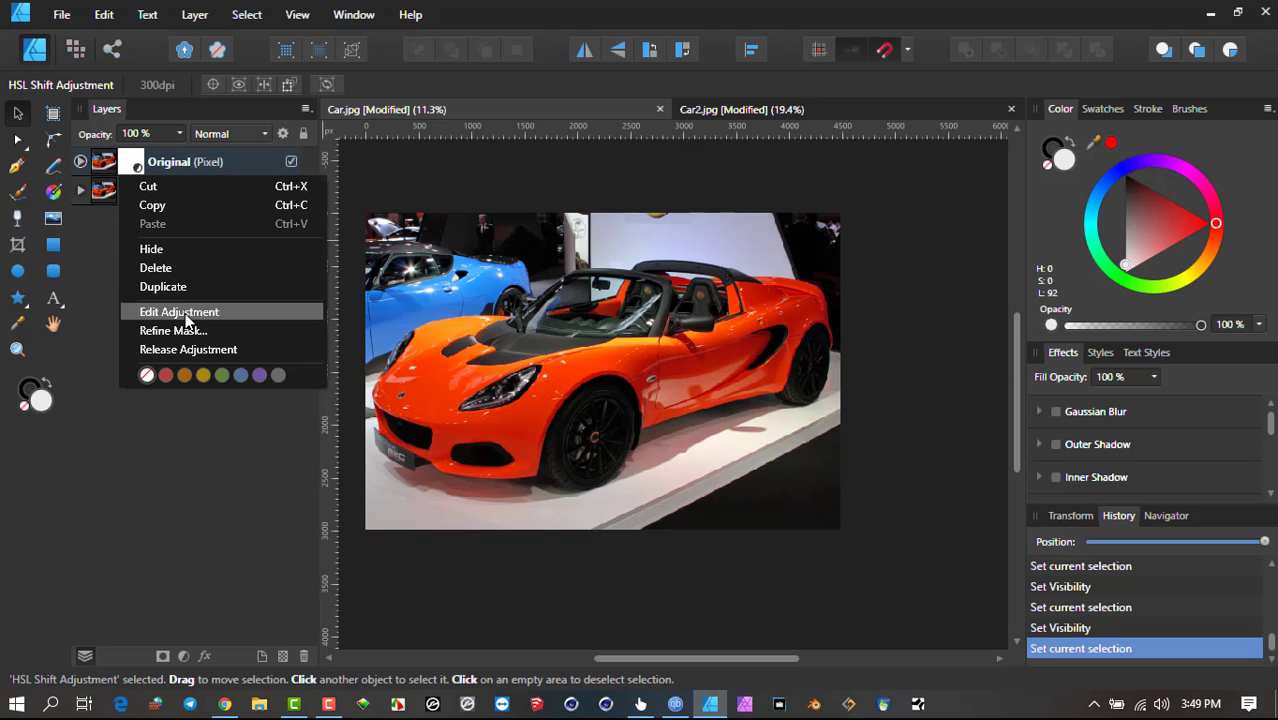
pyautogui.click(186, 350)
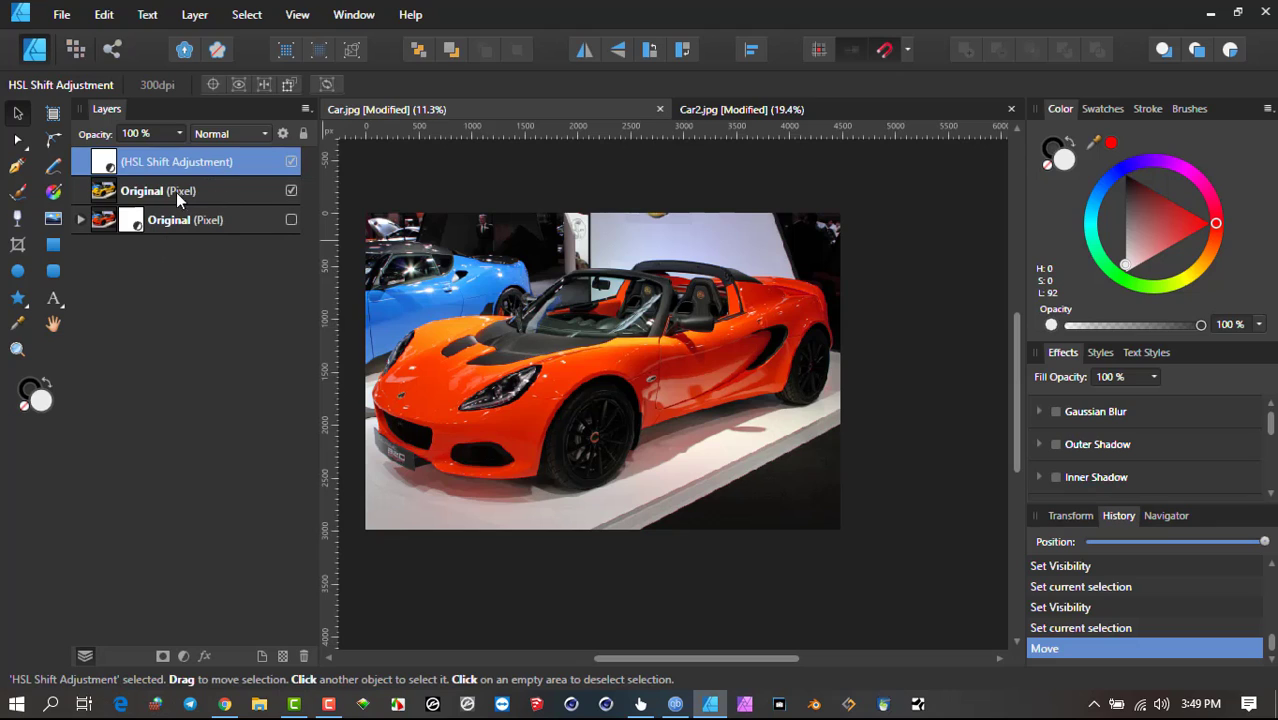
pyautogui.click(291, 163)
pyautogui.click(291, 163)
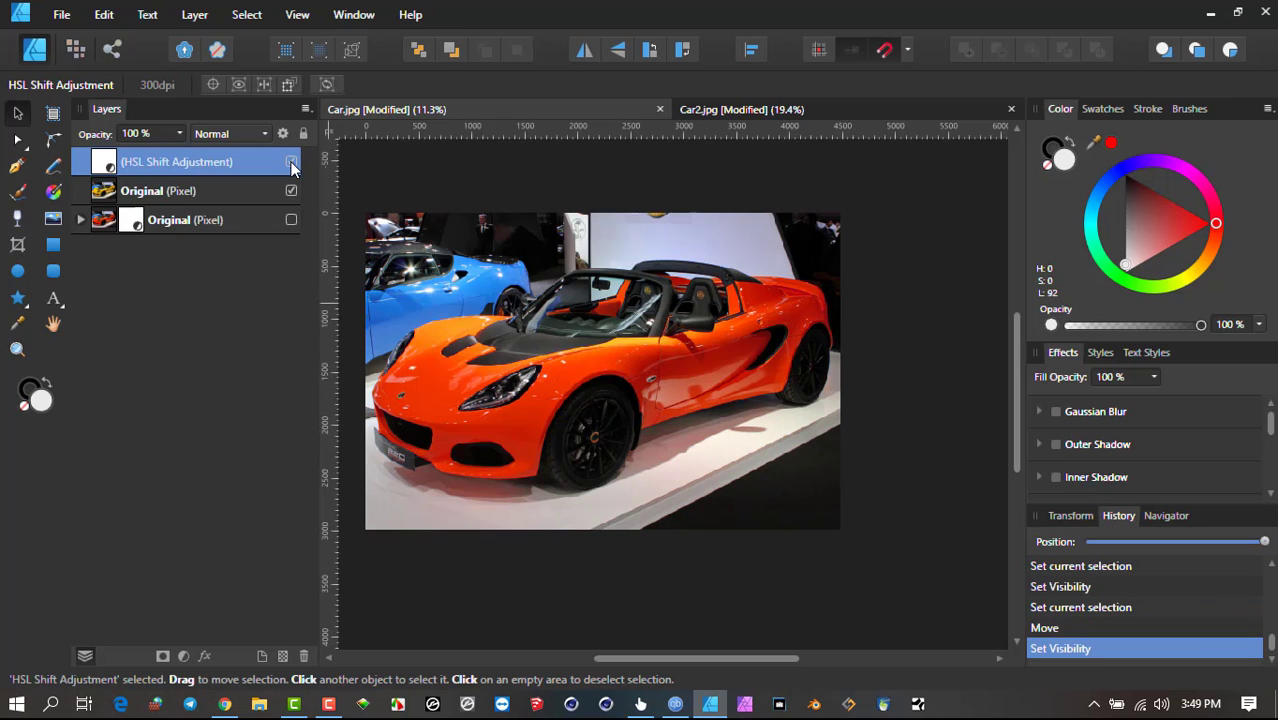
pyautogui.click(291, 163)
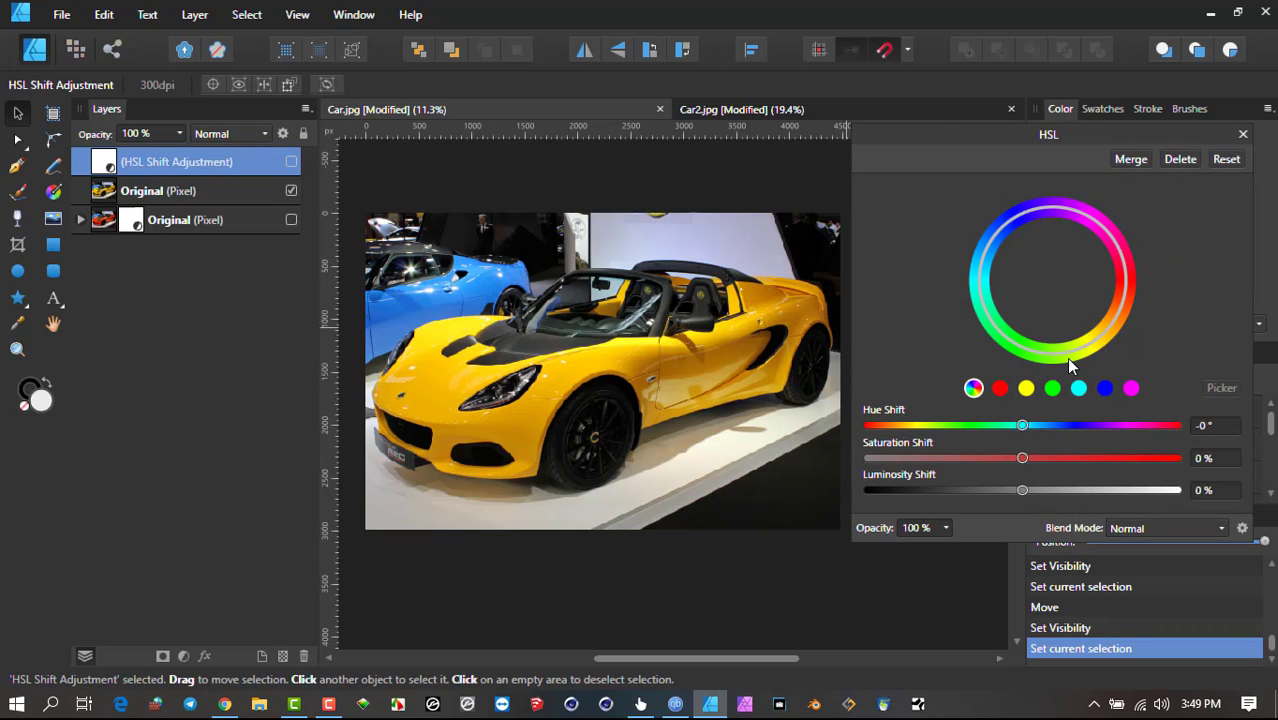
pyautogui.click(291, 162)
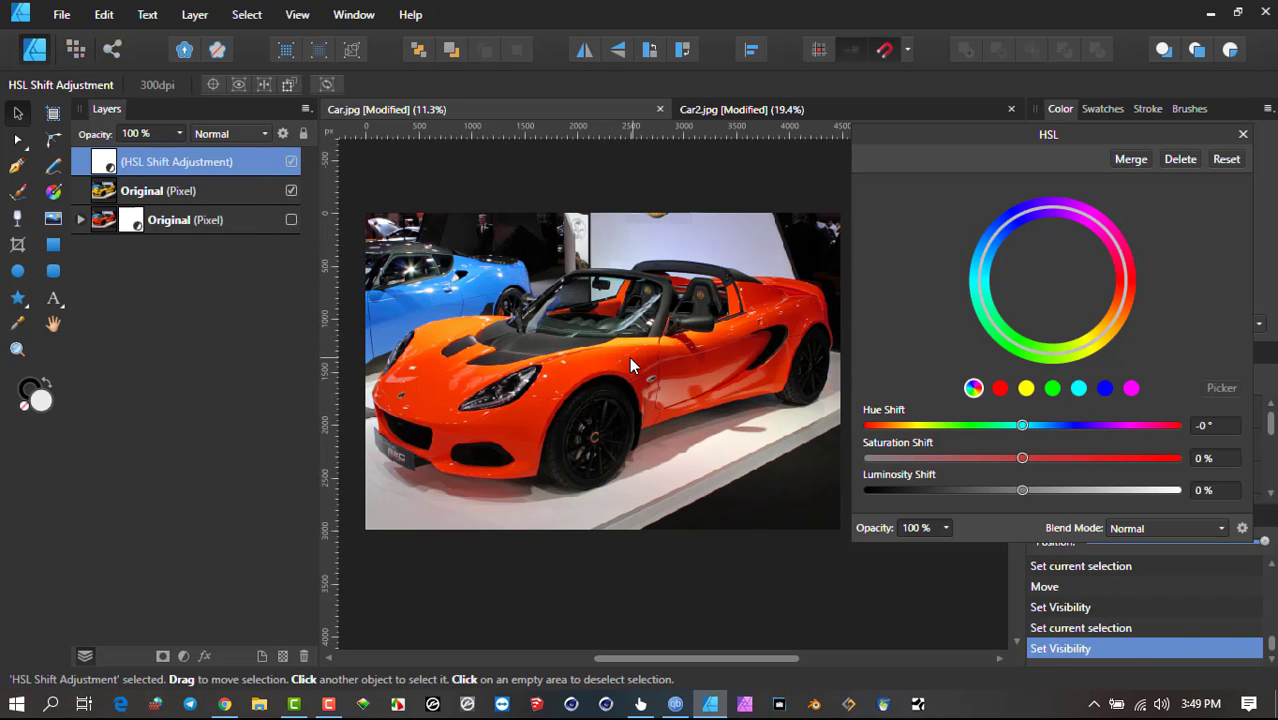
pyautogui.click(107, 163)
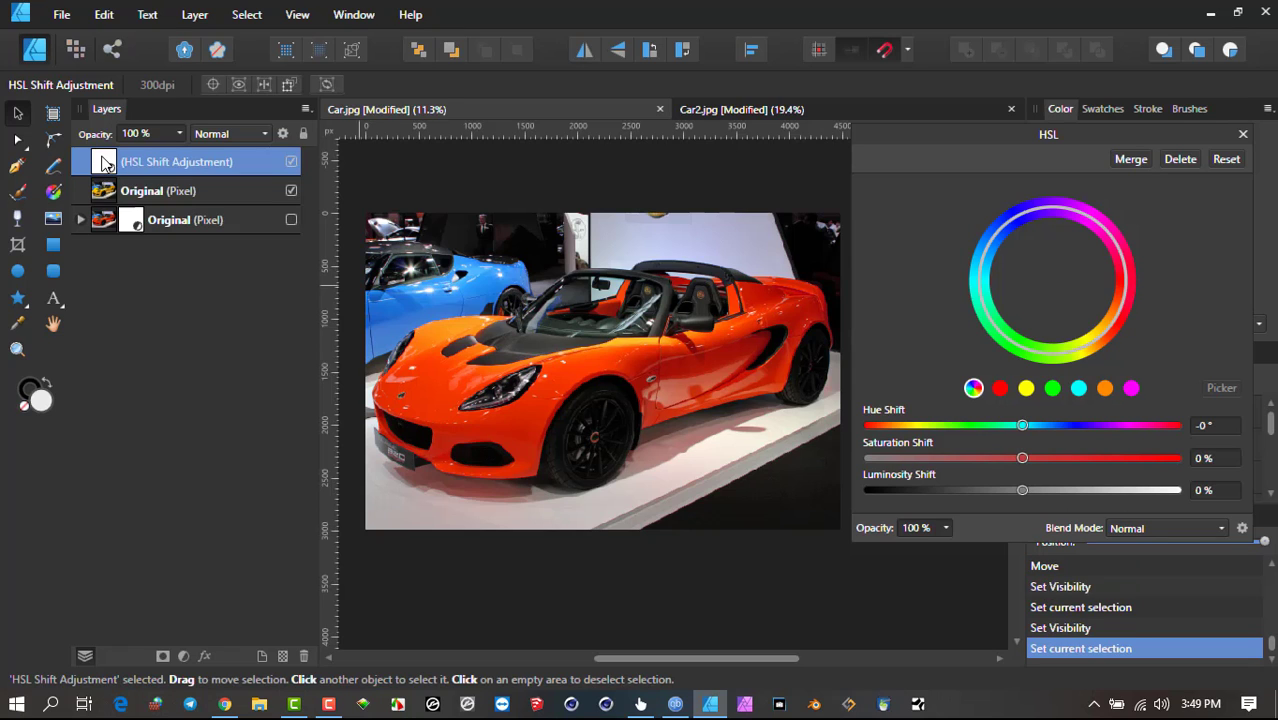
pyautogui.rightClick(107, 163)
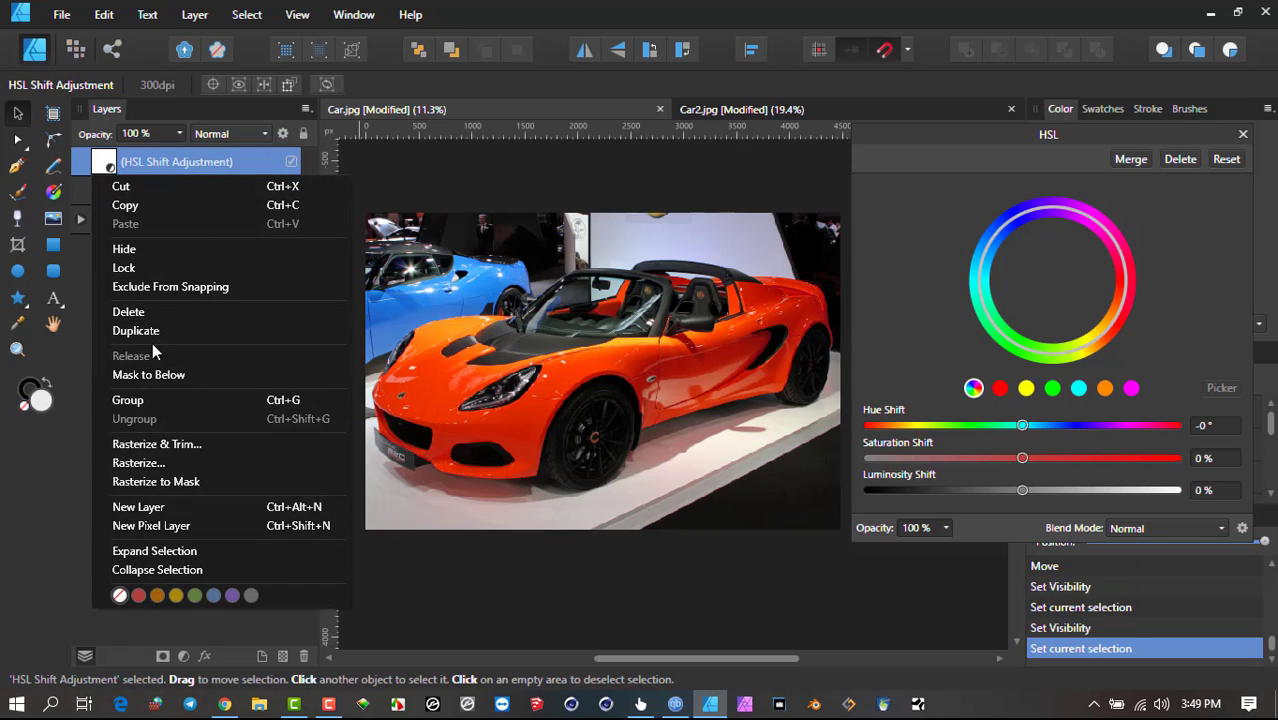
pyautogui.click(55, 459)
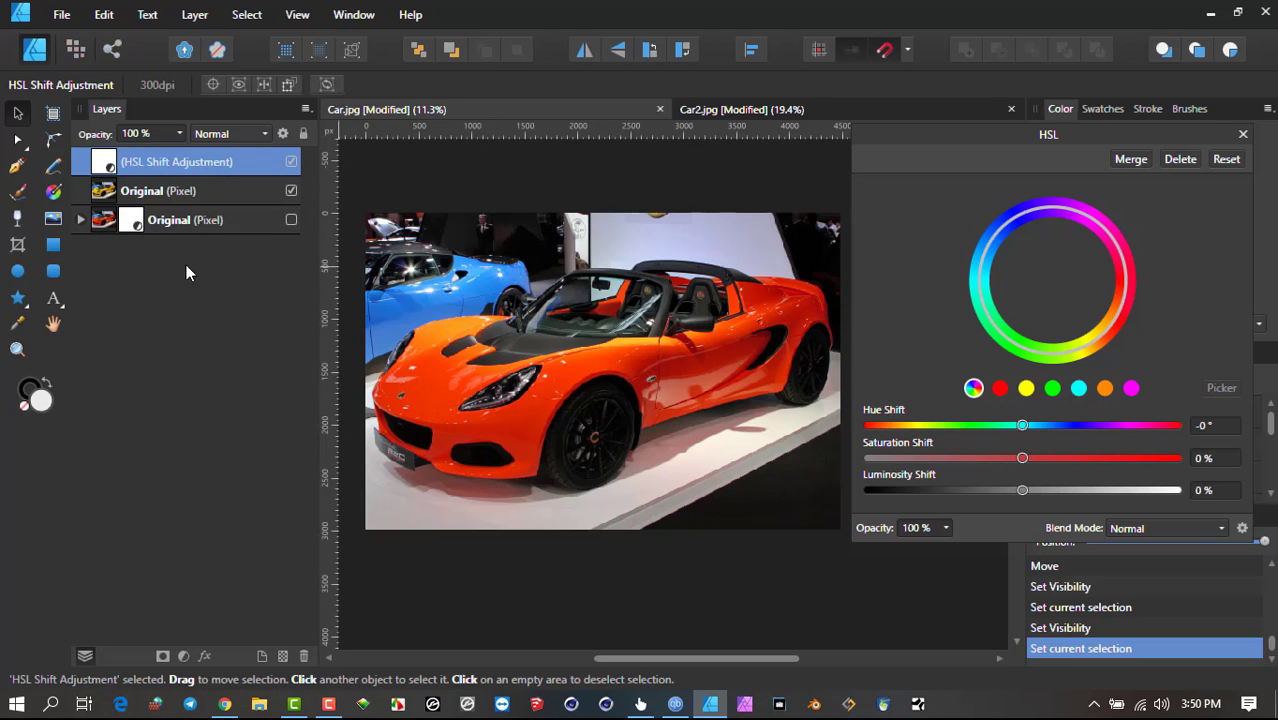
pyautogui.click(130, 194)
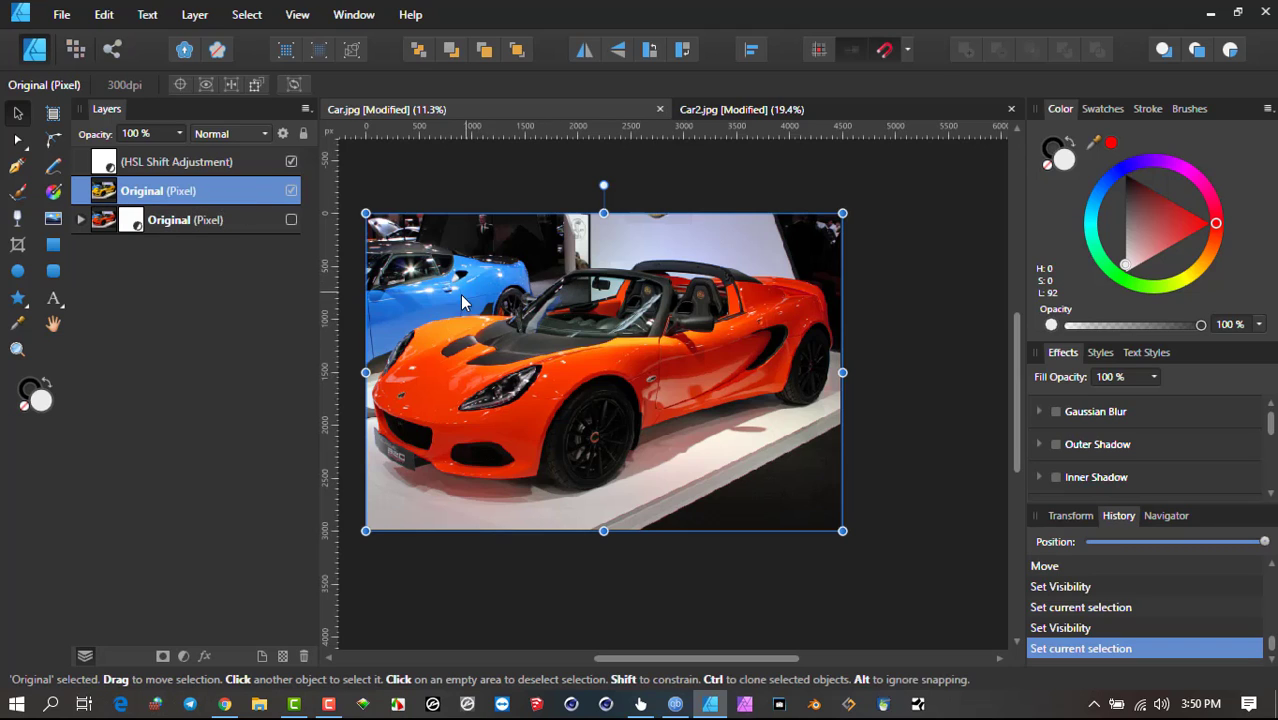
# - Add a new HSL adjustment to the car layer and sample the blue car as its target hue
pyautogui.click(183, 657)
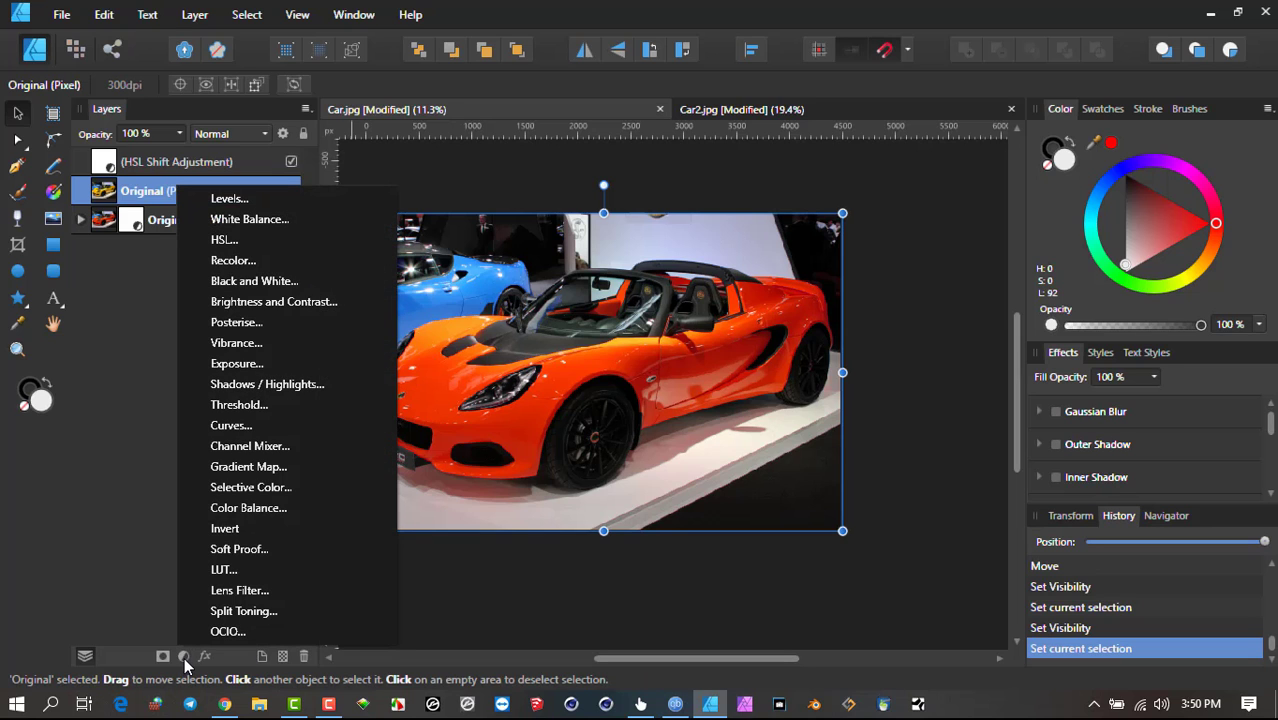
pyautogui.click(222, 241)
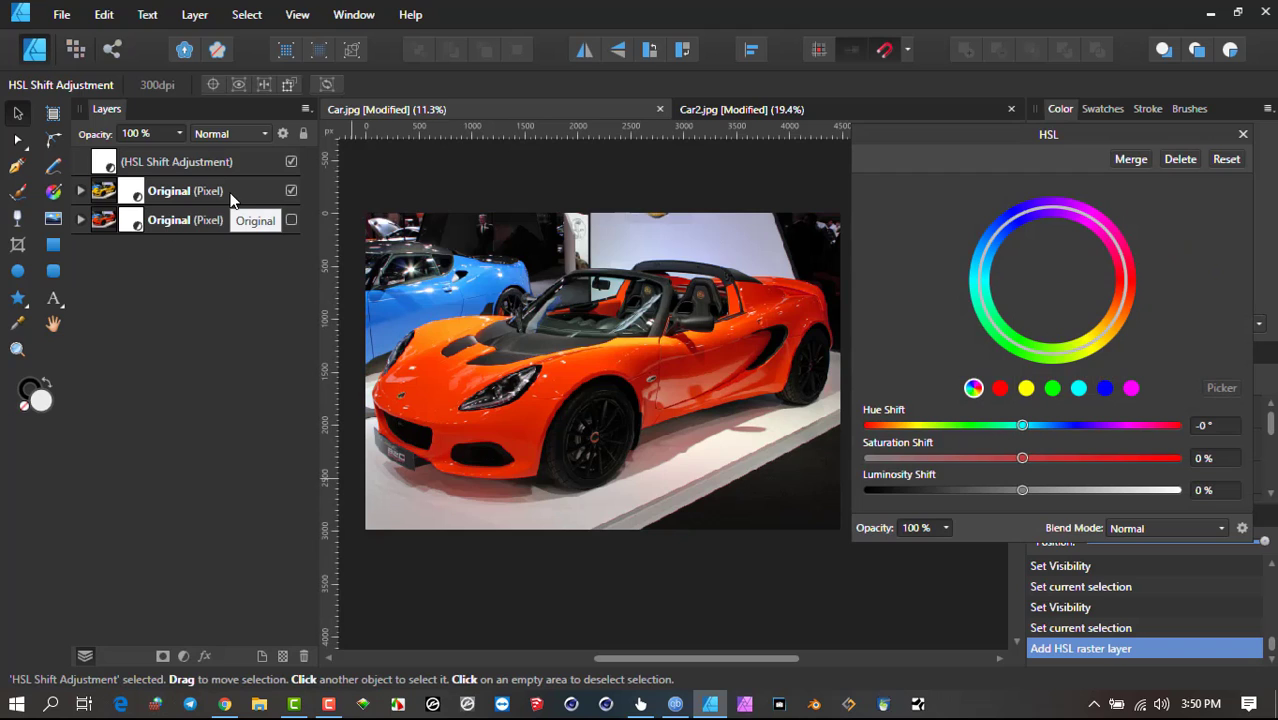
pyautogui.click(137, 198)
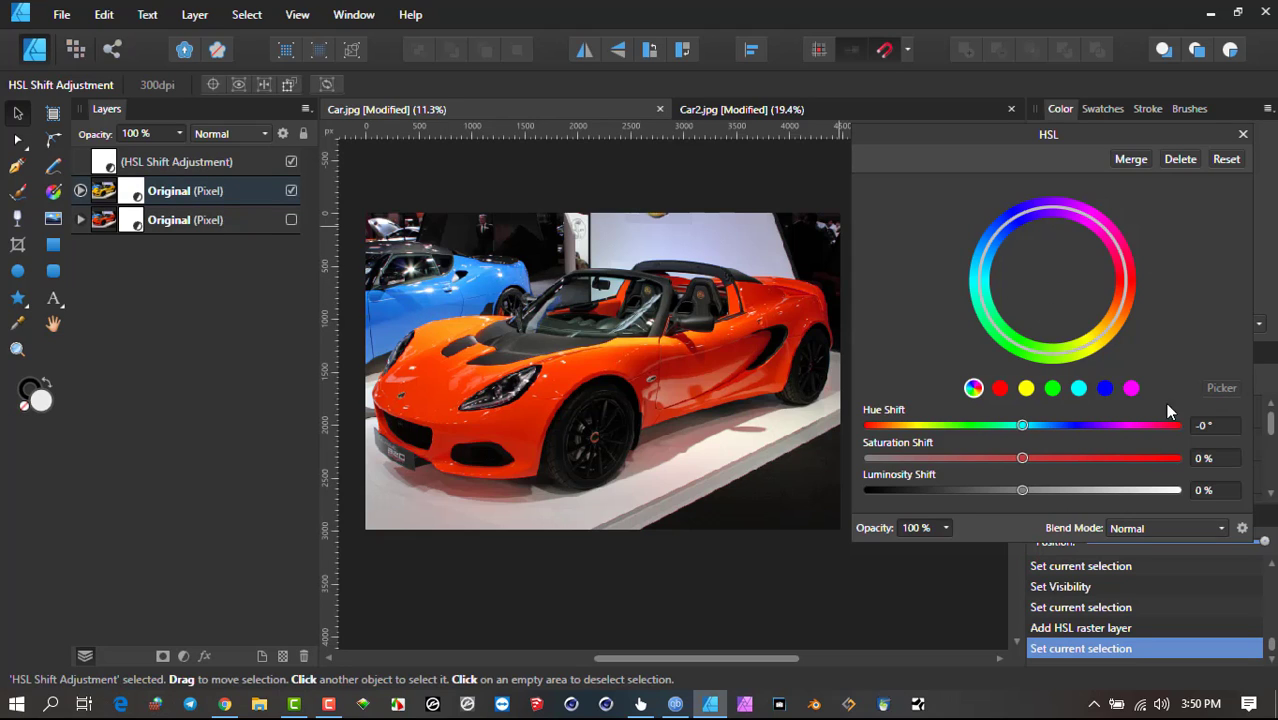
pyautogui.click(1052, 388)
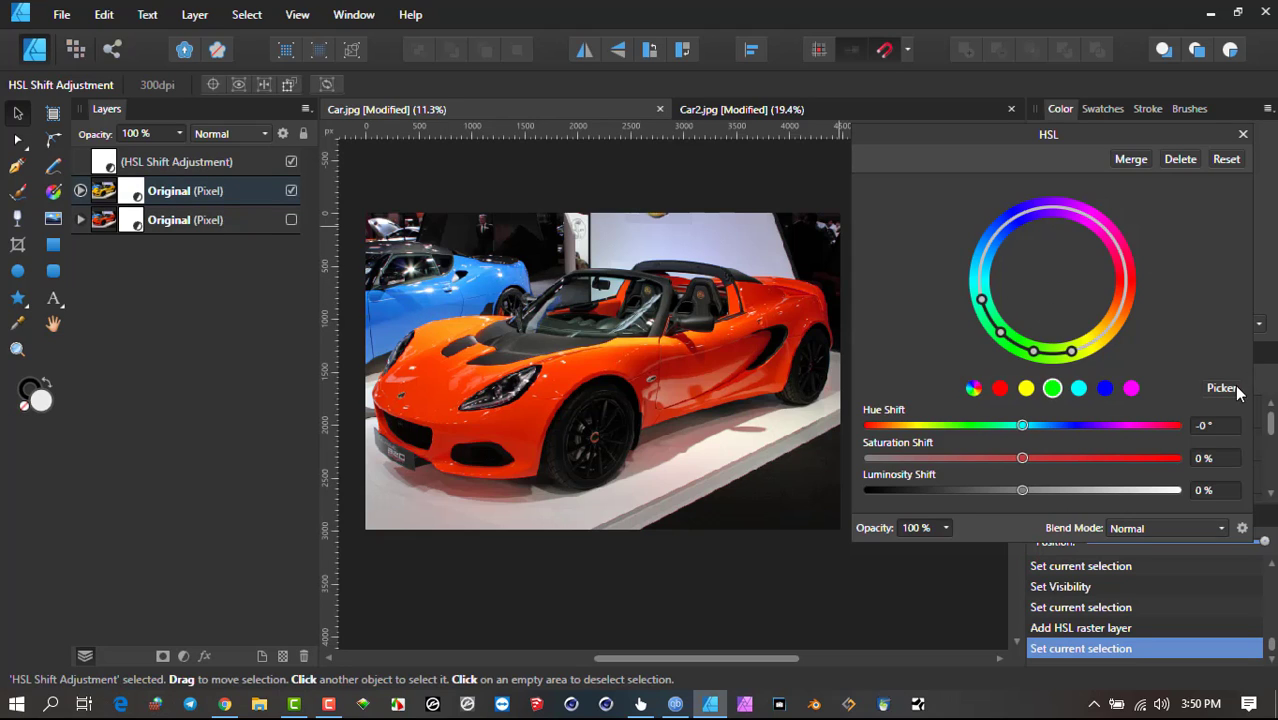
pyautogui.click(1232, 389)
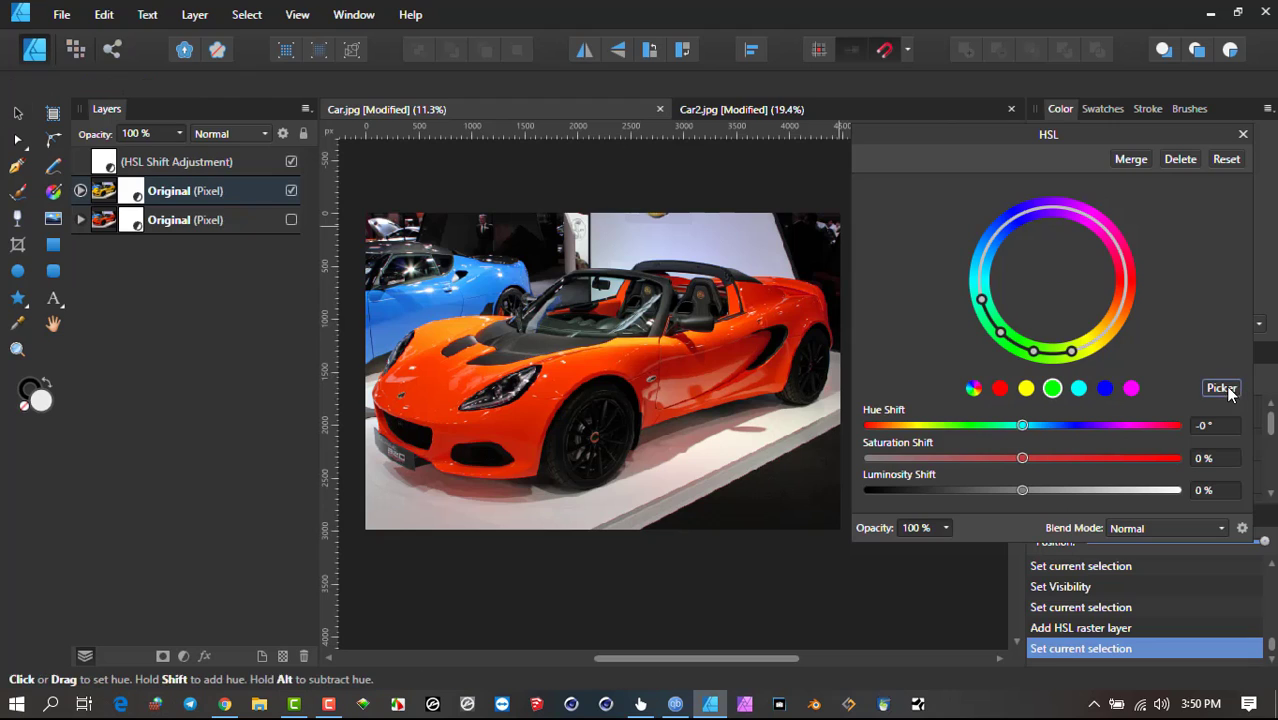
pyautogui.click(493, 282)
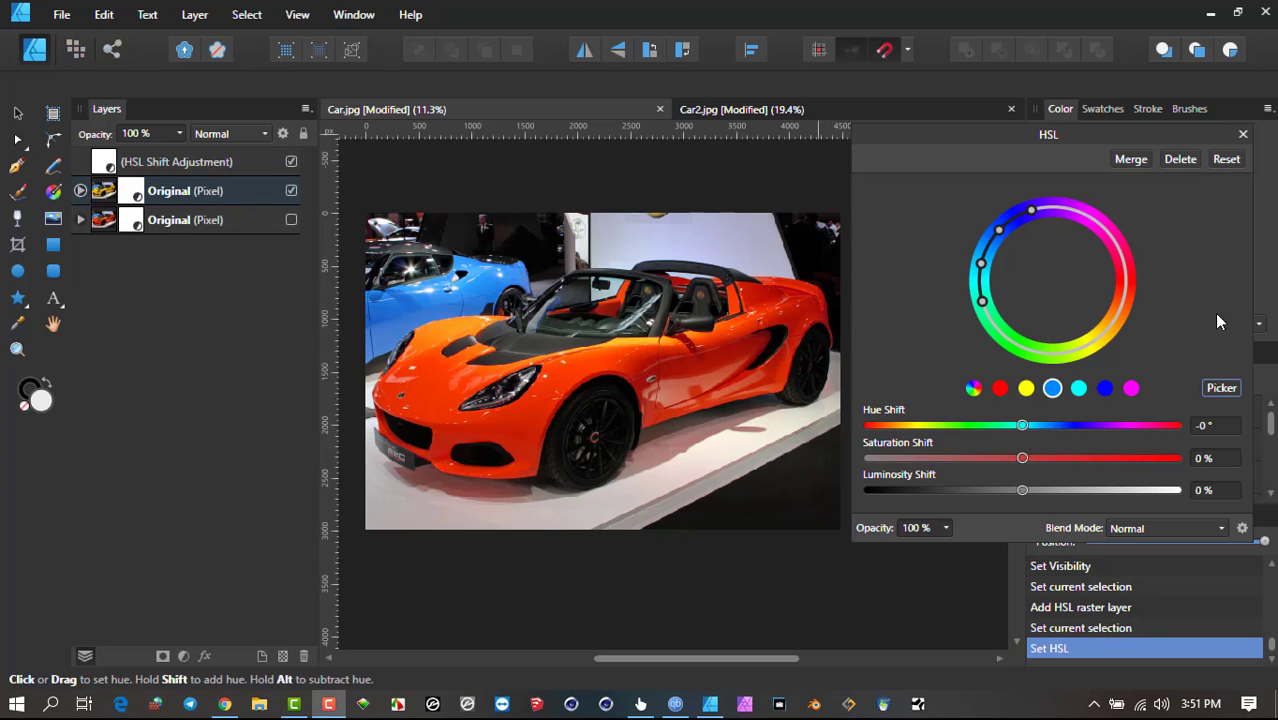
pyautogui.click(1221, 388)
pyautogui.click(455, 293)
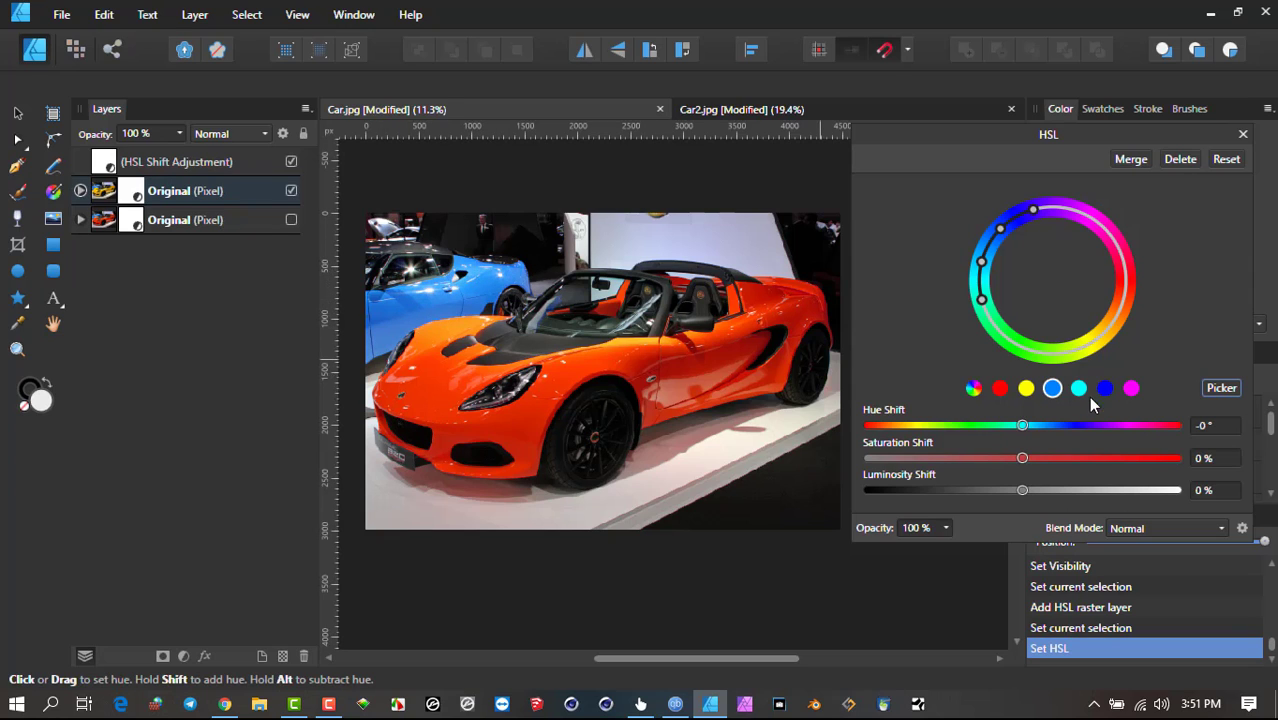
# - Shift the blue car to green: hue 106.8°, saturation 31%, luminosity −33%
pyautogui.click(1040, 425)
pyautogui.moveTo(1049, 424); pyautogui.dragTo(1112, 421)
pyautogui.moveTo(1023, 460); pyautogui.dragTo(970, 490)
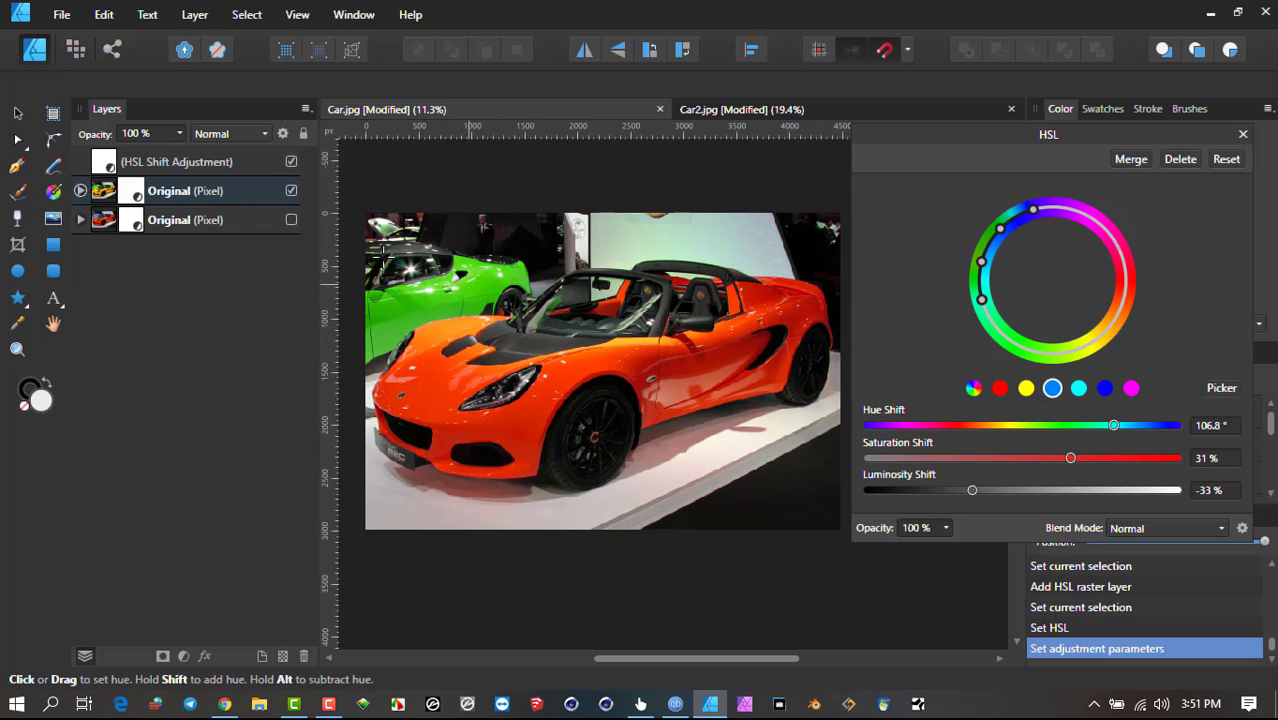
# - Compare the result by toggling visibility, then duplicate the car layer and hide the lower copy
pyautogui.click(133, 197)
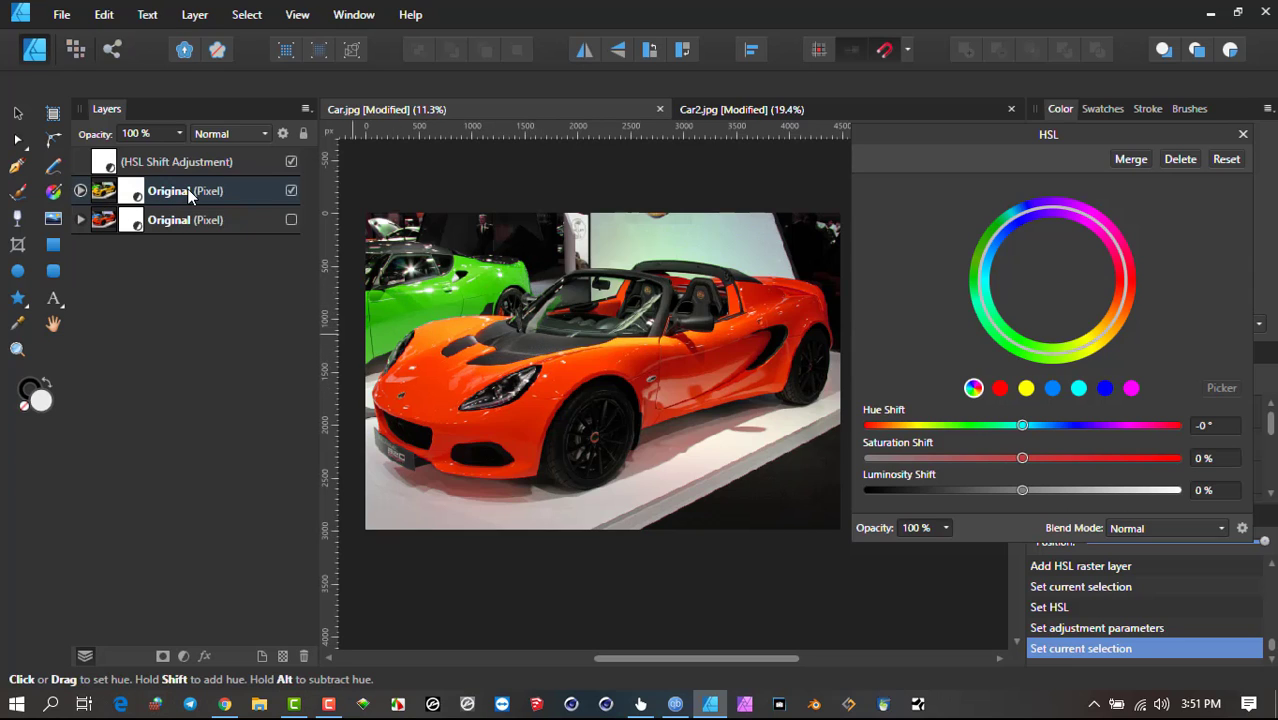
pyautogui.click(291, 163)
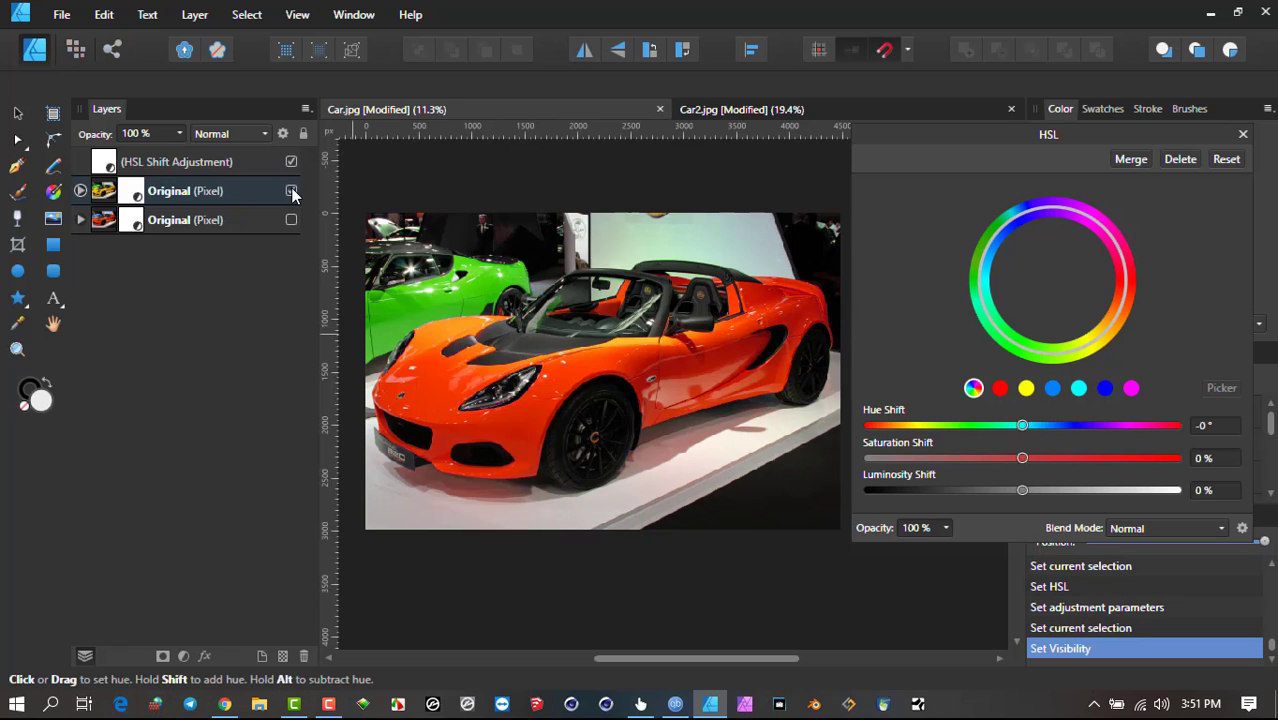
pyautogui.click(291, 190)
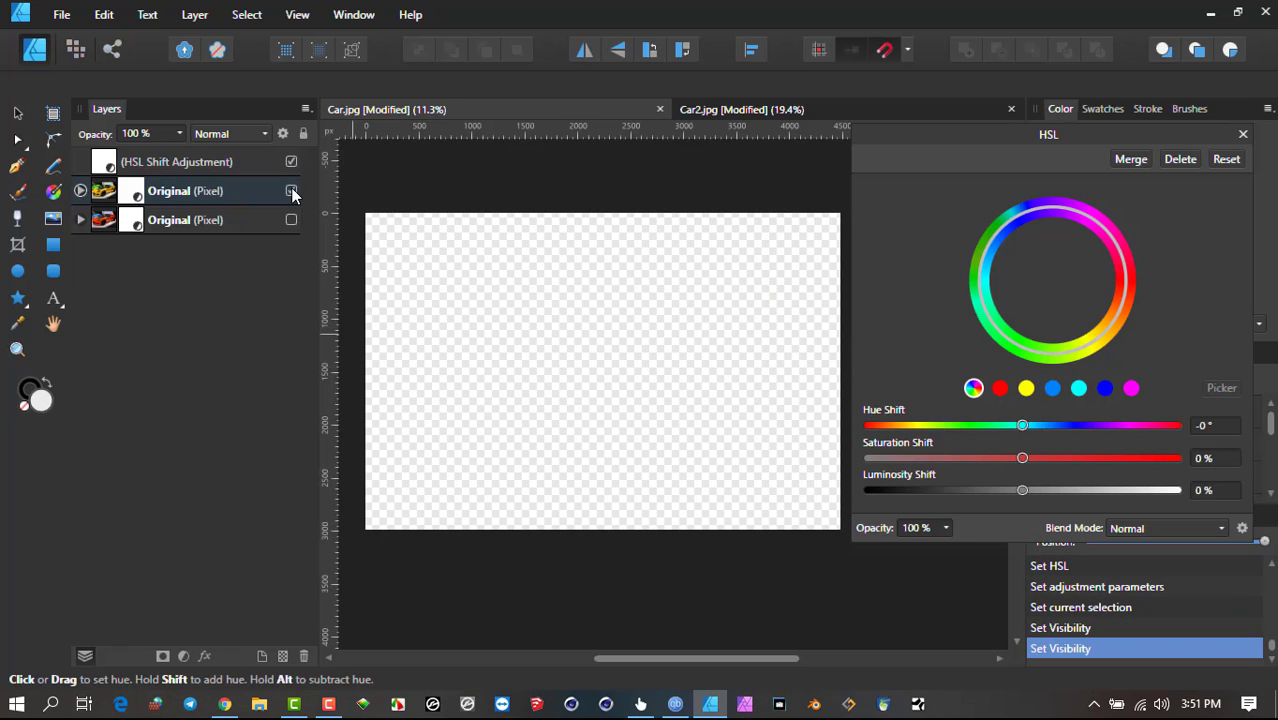
pyautogui.click(291, 190)
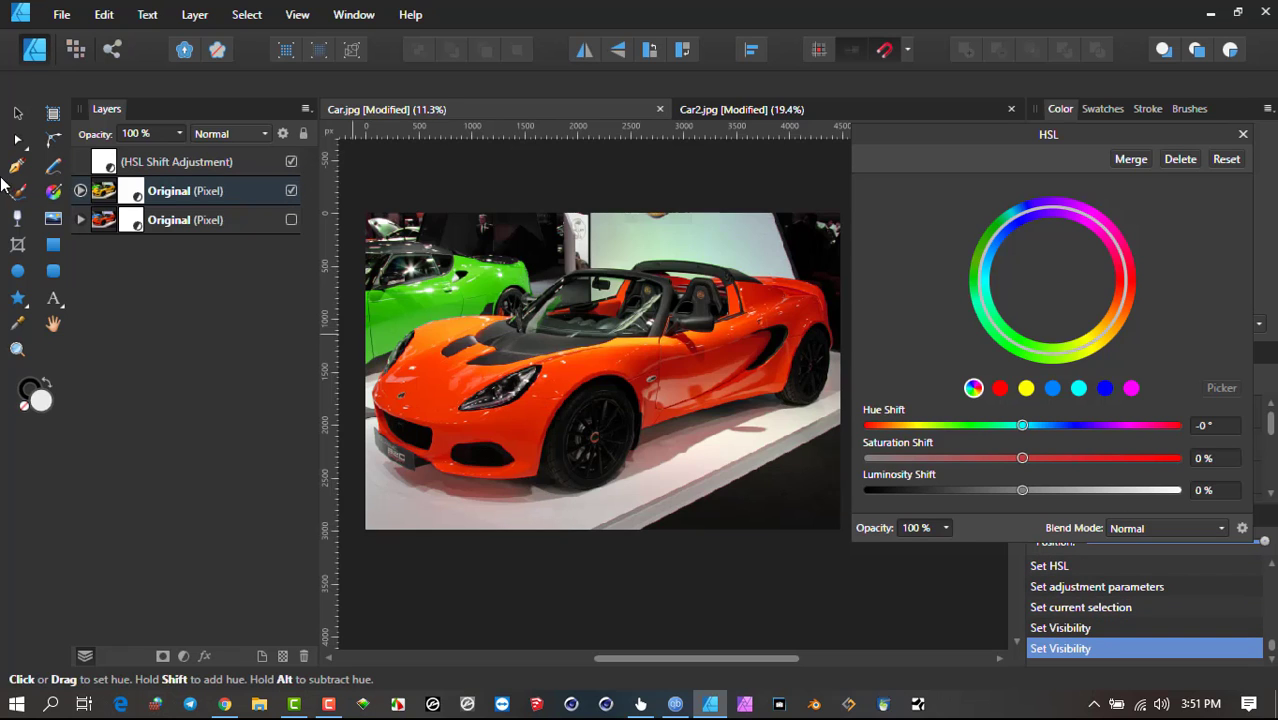
pyautogui.click(173, 193)
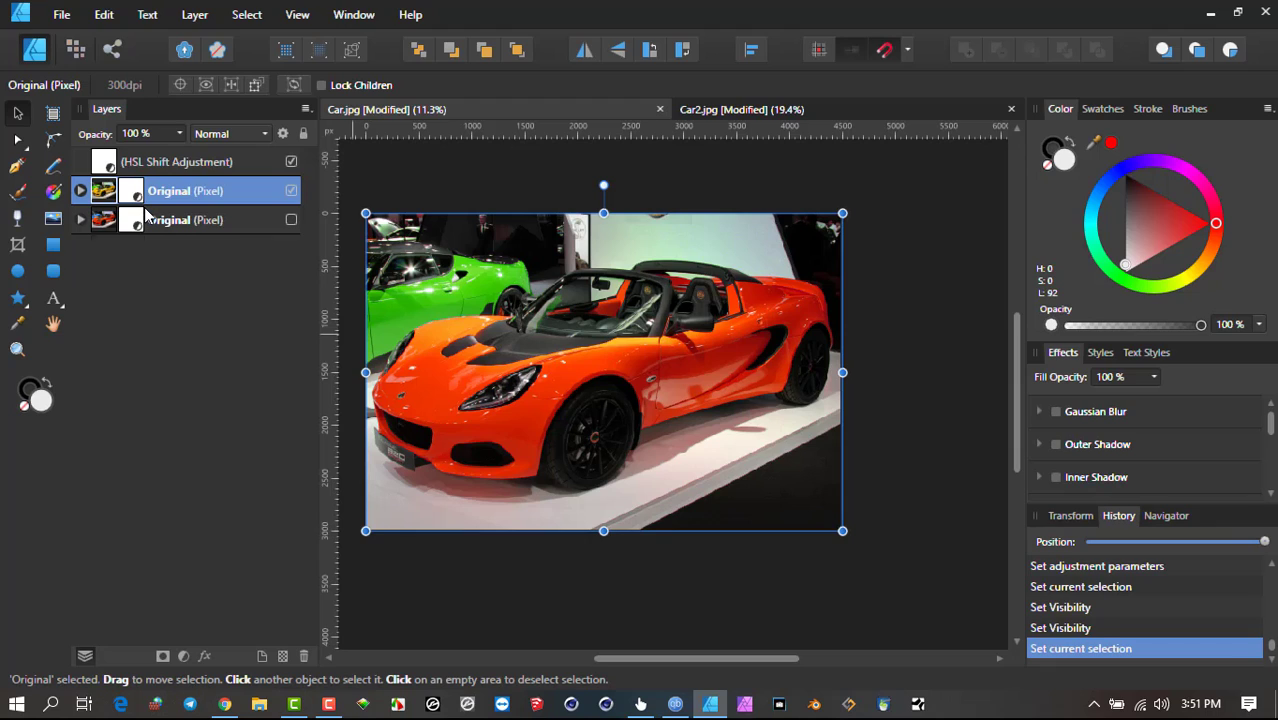
pyautogui.hotkey('ctrl', 'j')
pyautogui.click(291, 220)
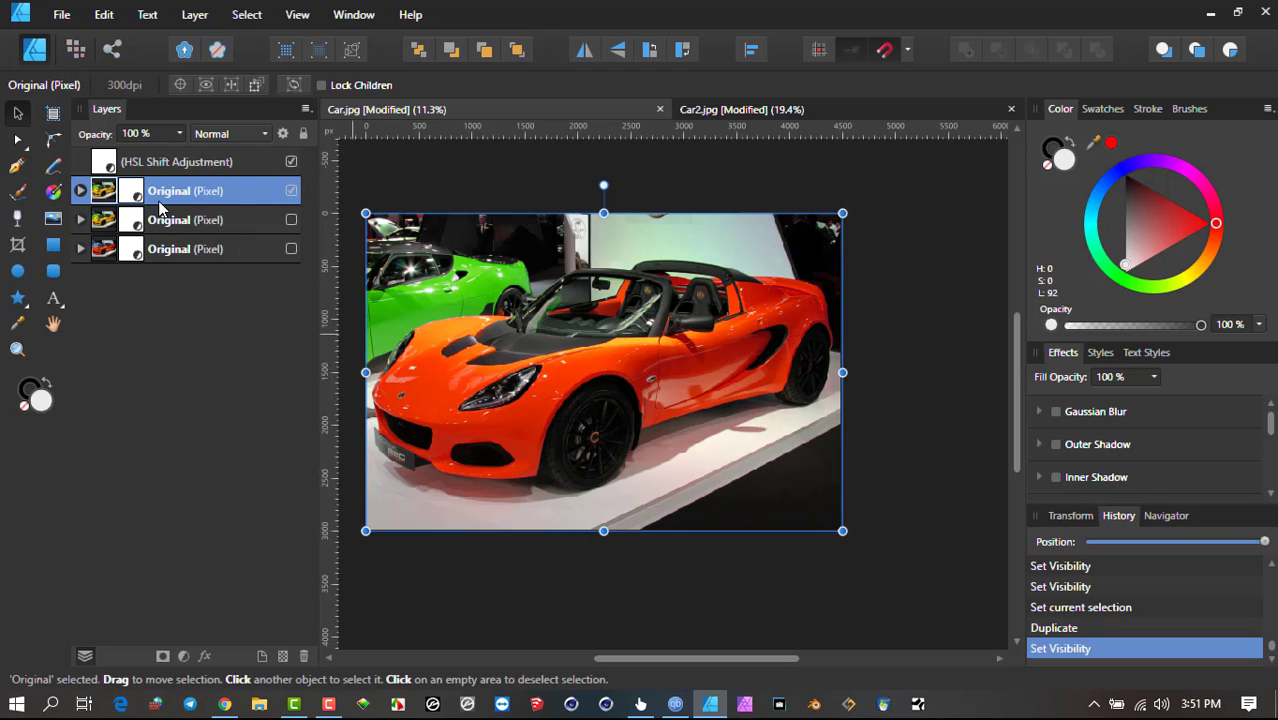
# - Release the HSL adjustment nested in Original into its own layer named GReen
pyautogui.click(134, 193)
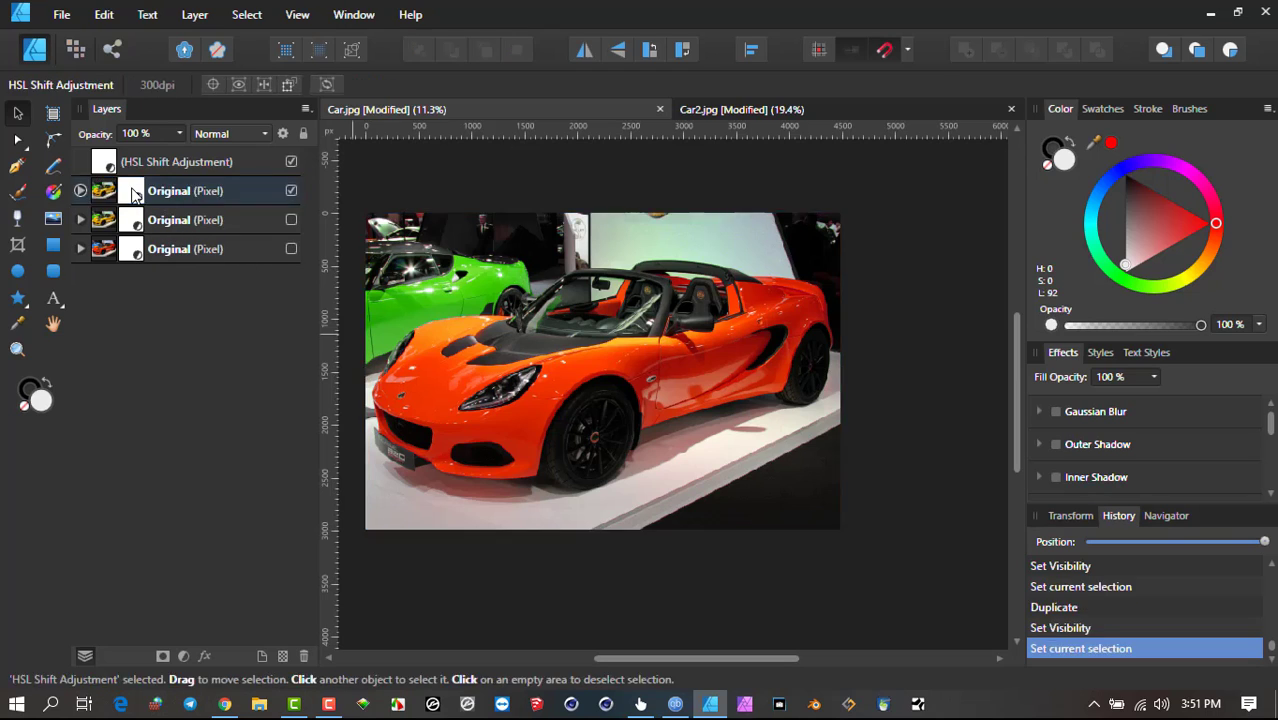
pyautogui.rightClick(133, 190)
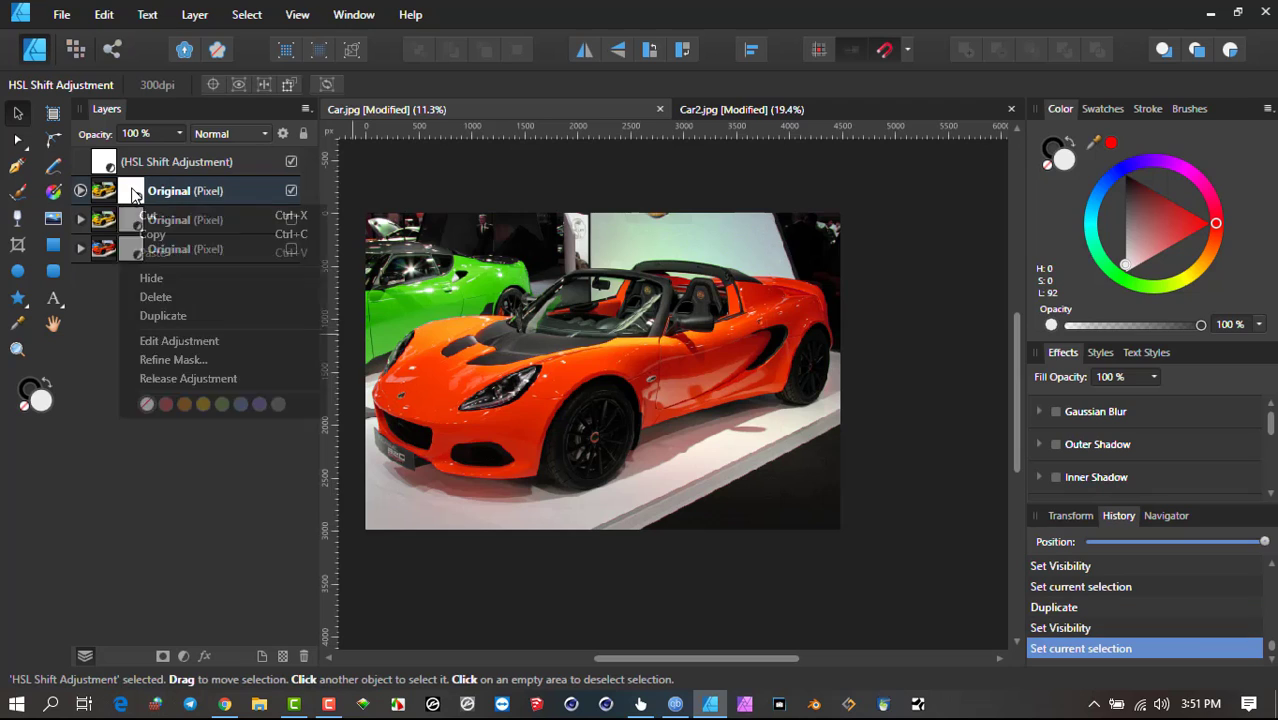
pyautogui.click(221, 378)
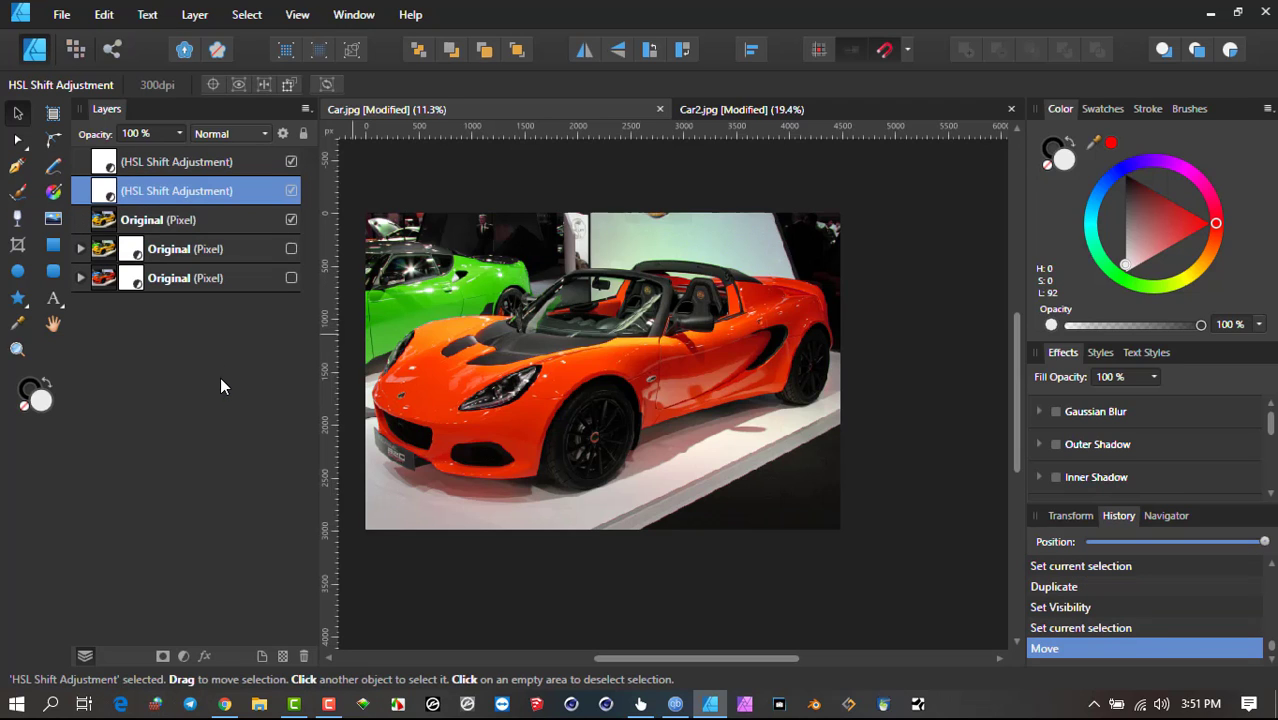
pyautogui.doubleClick(153, 190)
pyautogui.write('GReen')
pyautogui.press('Return')
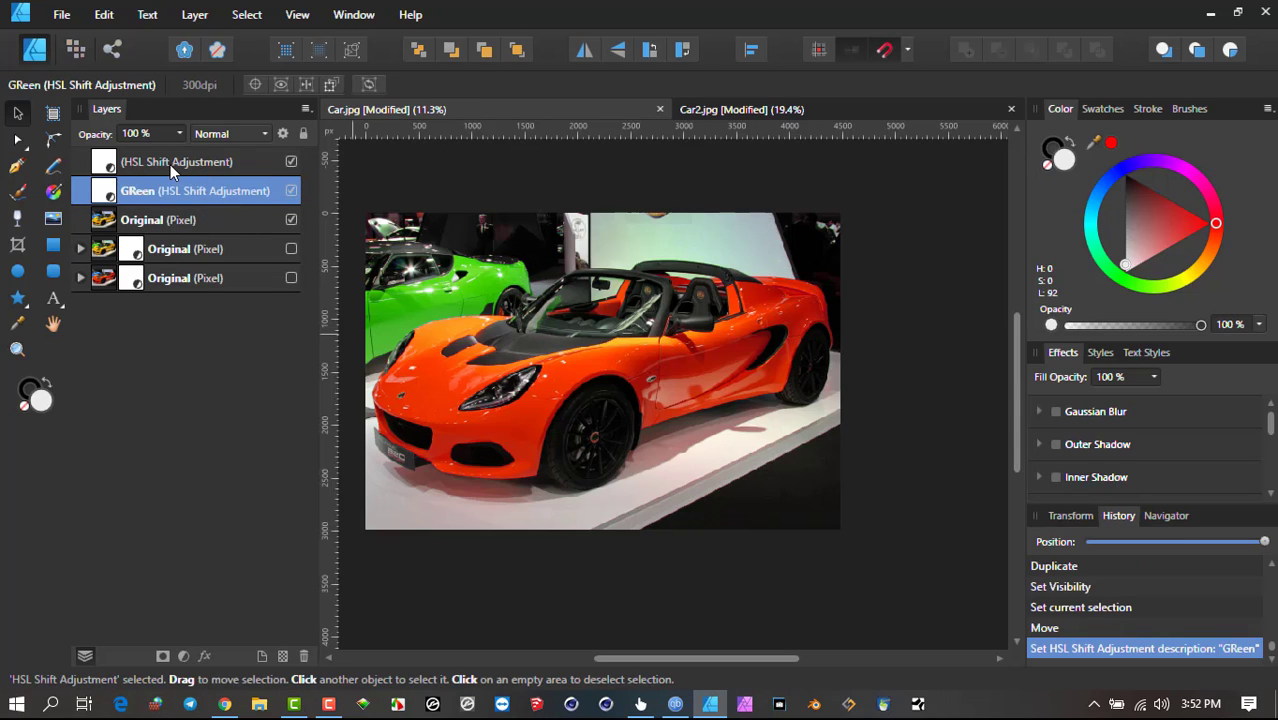
# - Rename the top adjustment layer to Orange
pyautogui.doubleClick(172, 163)
pyautogui.write('Orange')
pyautogui.press('Return')
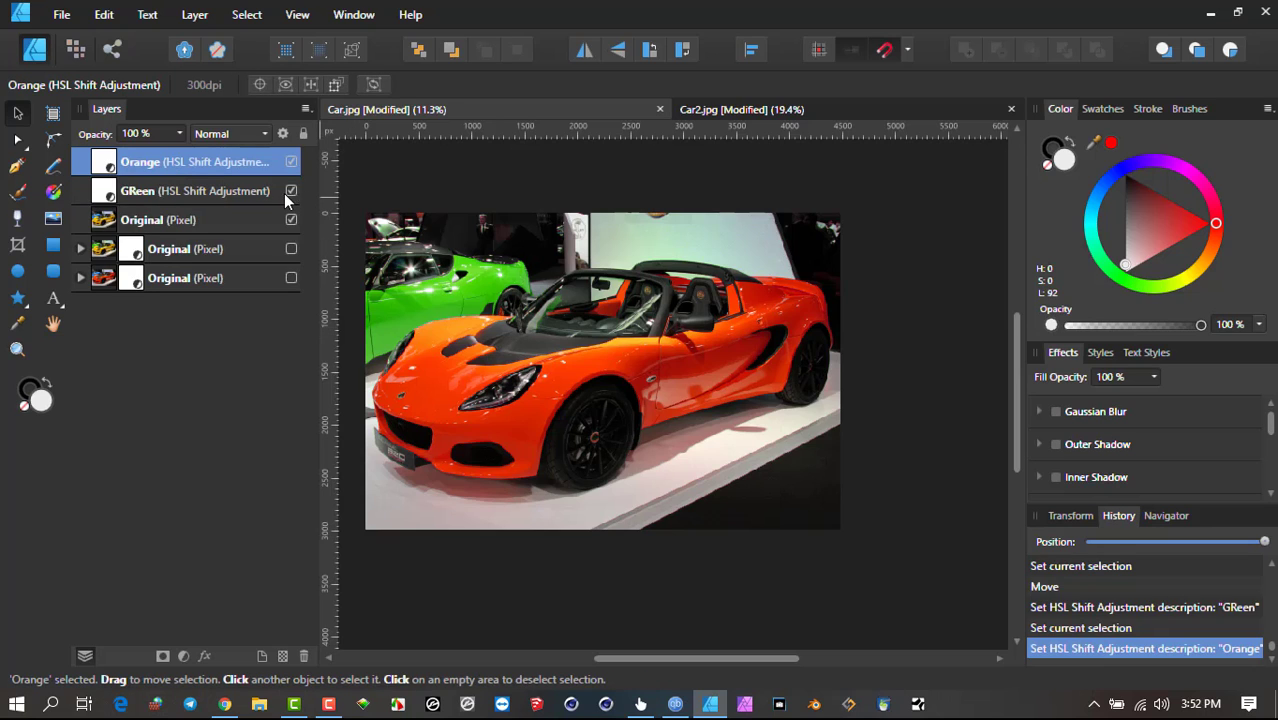
# - Toggle the GReen and Orange adjustments off and on to compare the colours
pyautogui.click(291, 191)
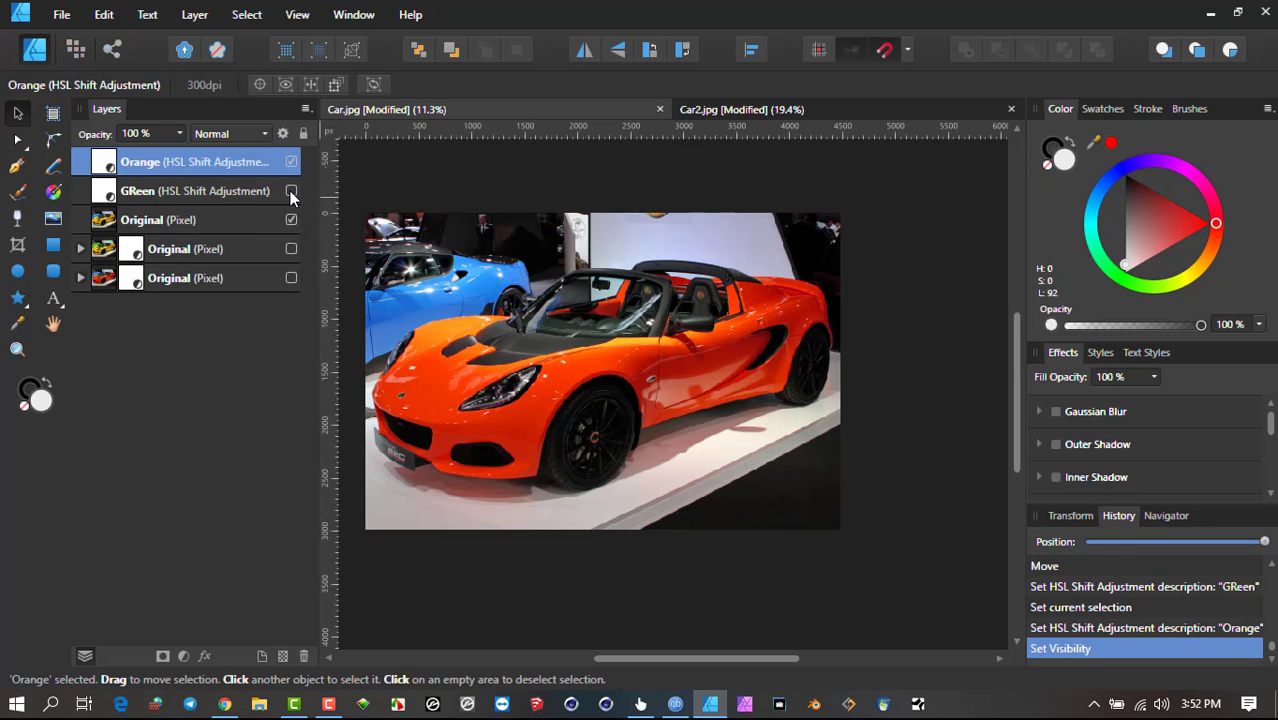
pyautogui.click(291, 191)
pyautogui.click(292, 161)
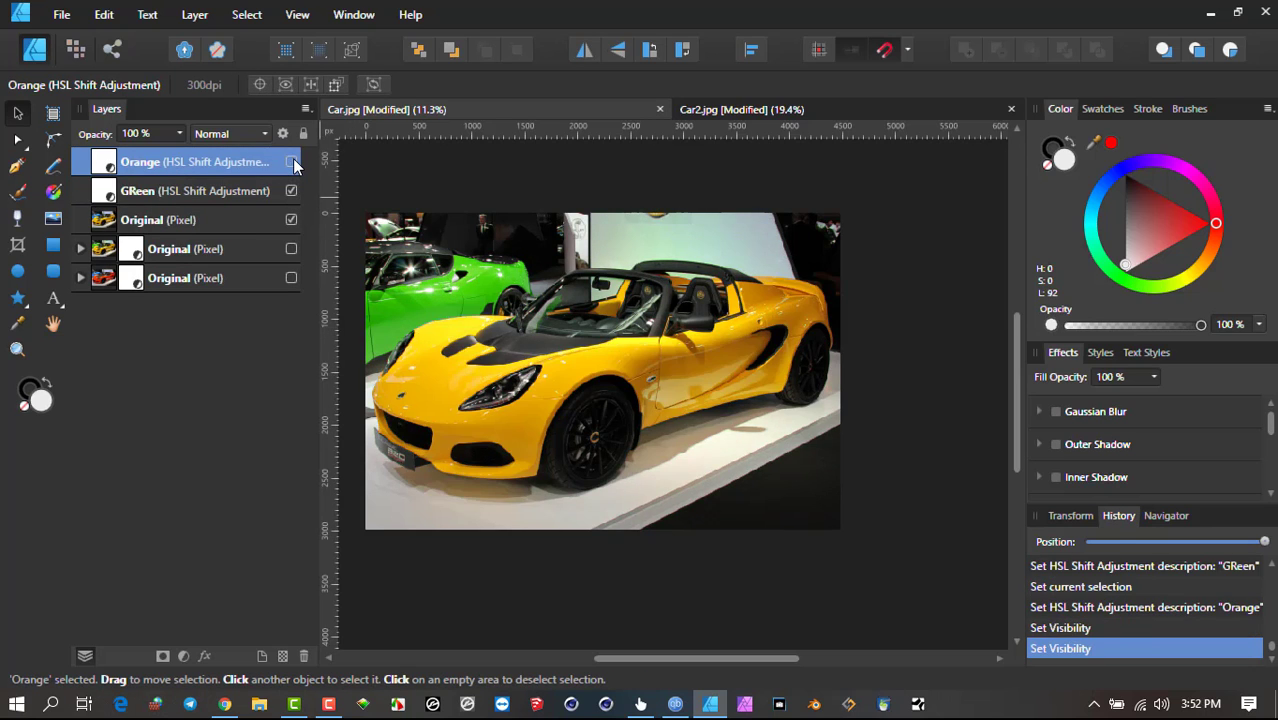
pyautogui.click(292, 161)
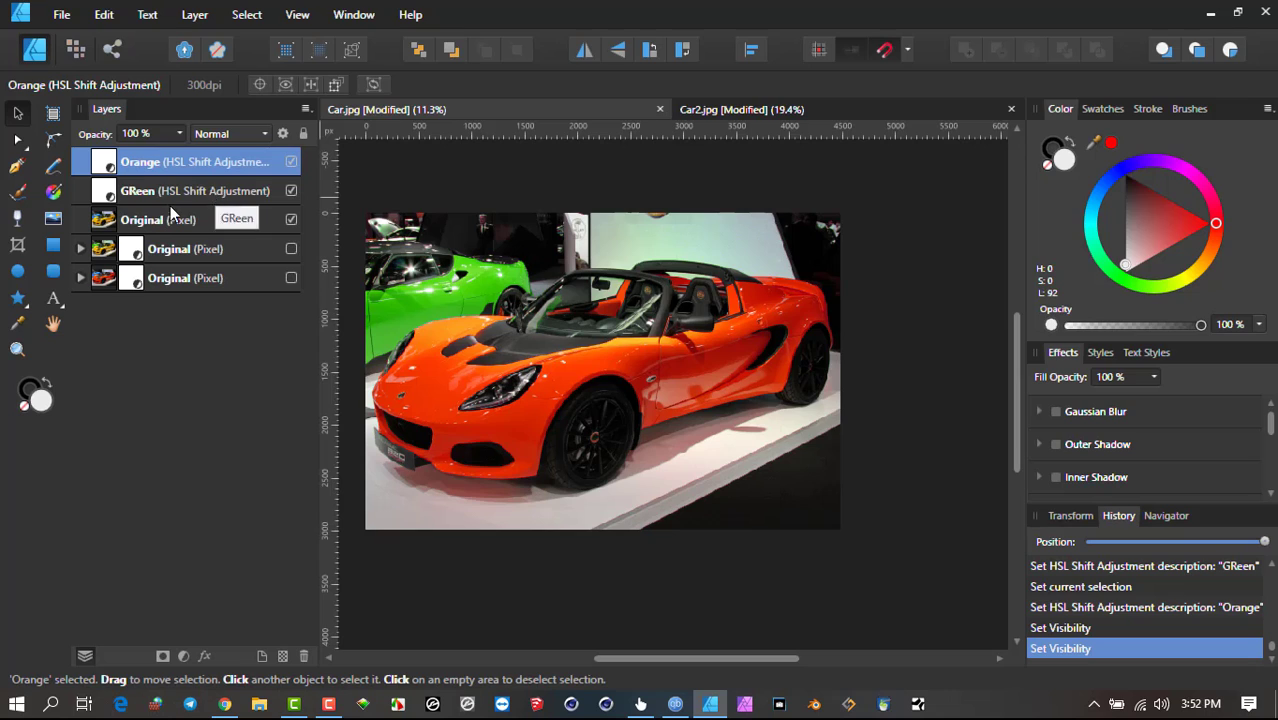
pyautogui.click(139, 224)
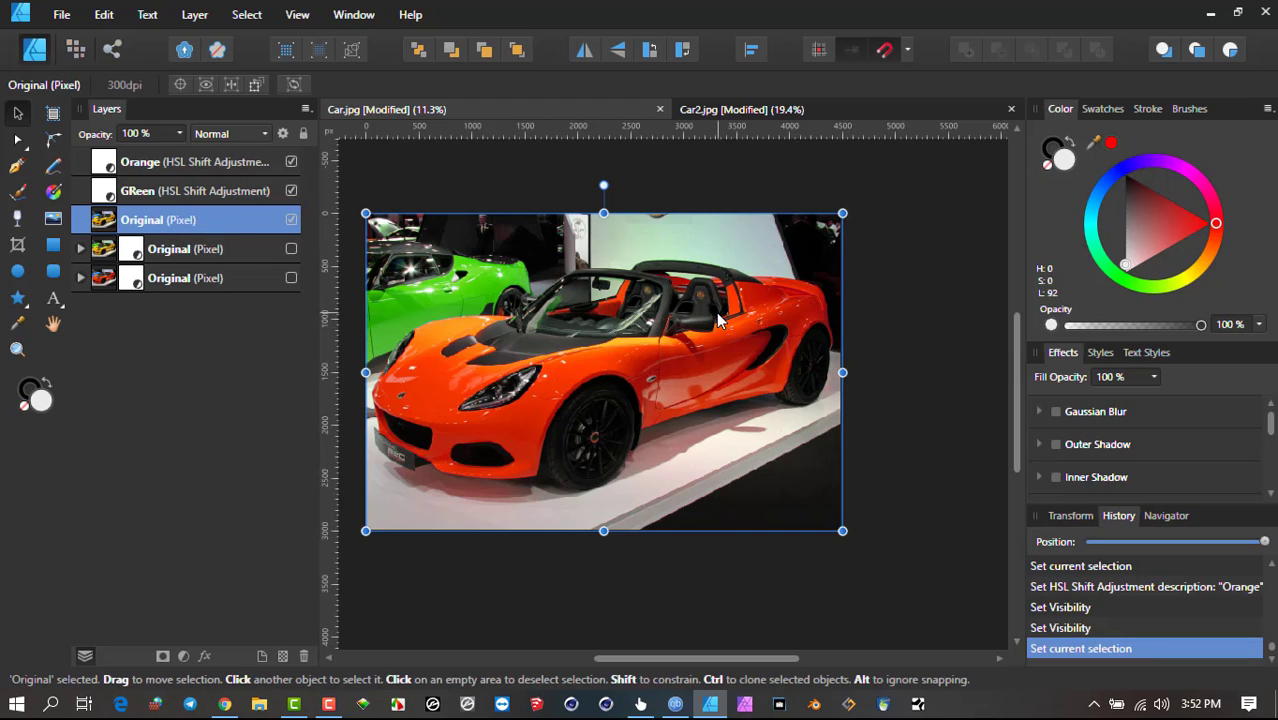
pyautogui.rightClick(133, 248)
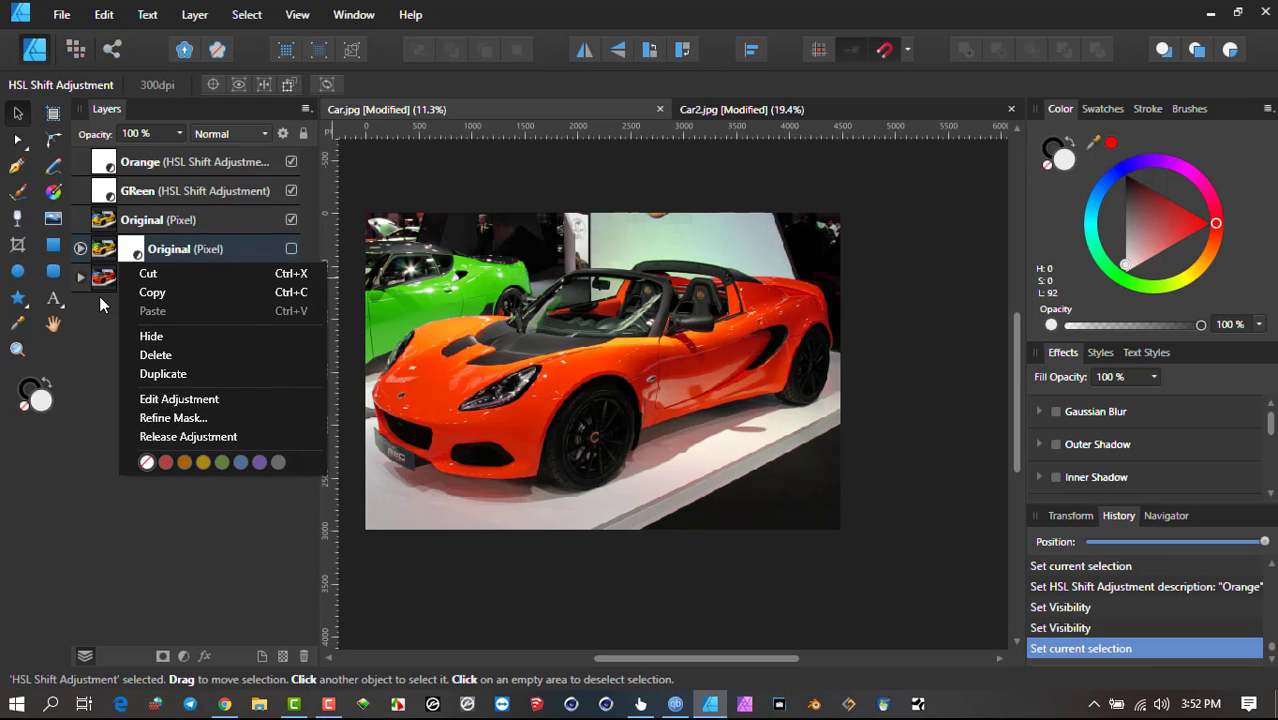
pyautogui.click(97, 296)
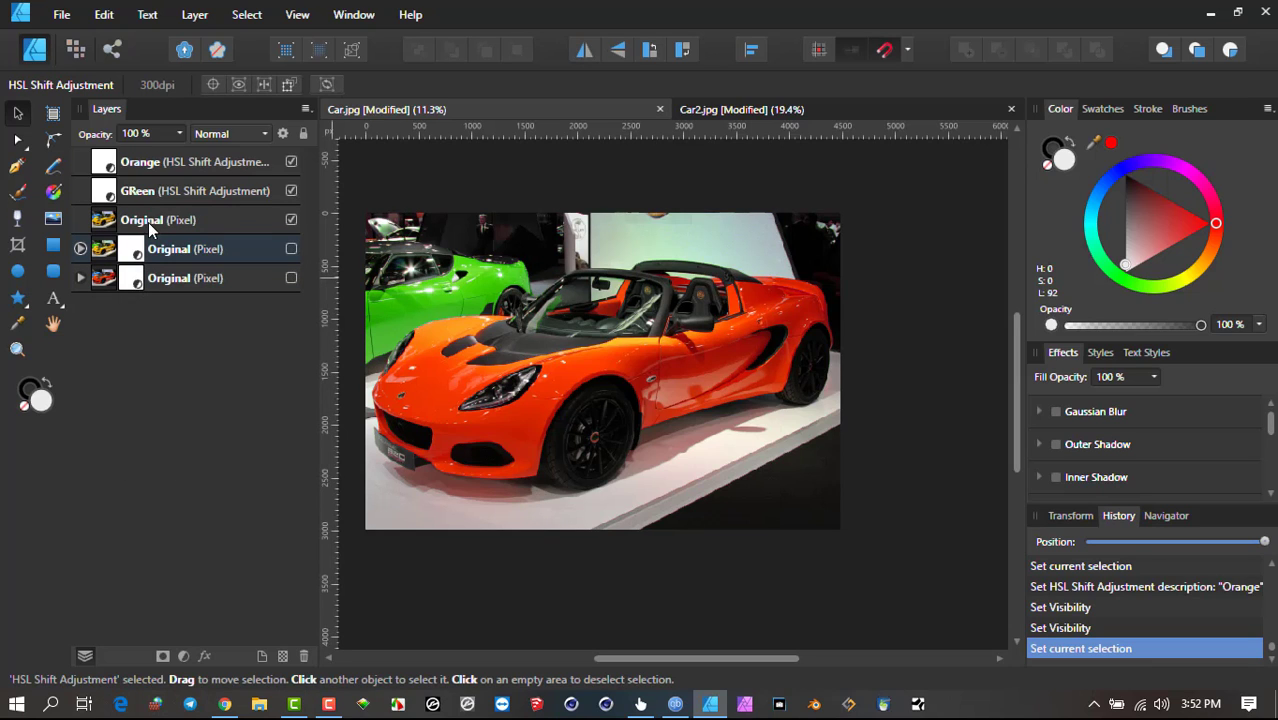
pyautogui.click(291, 220)
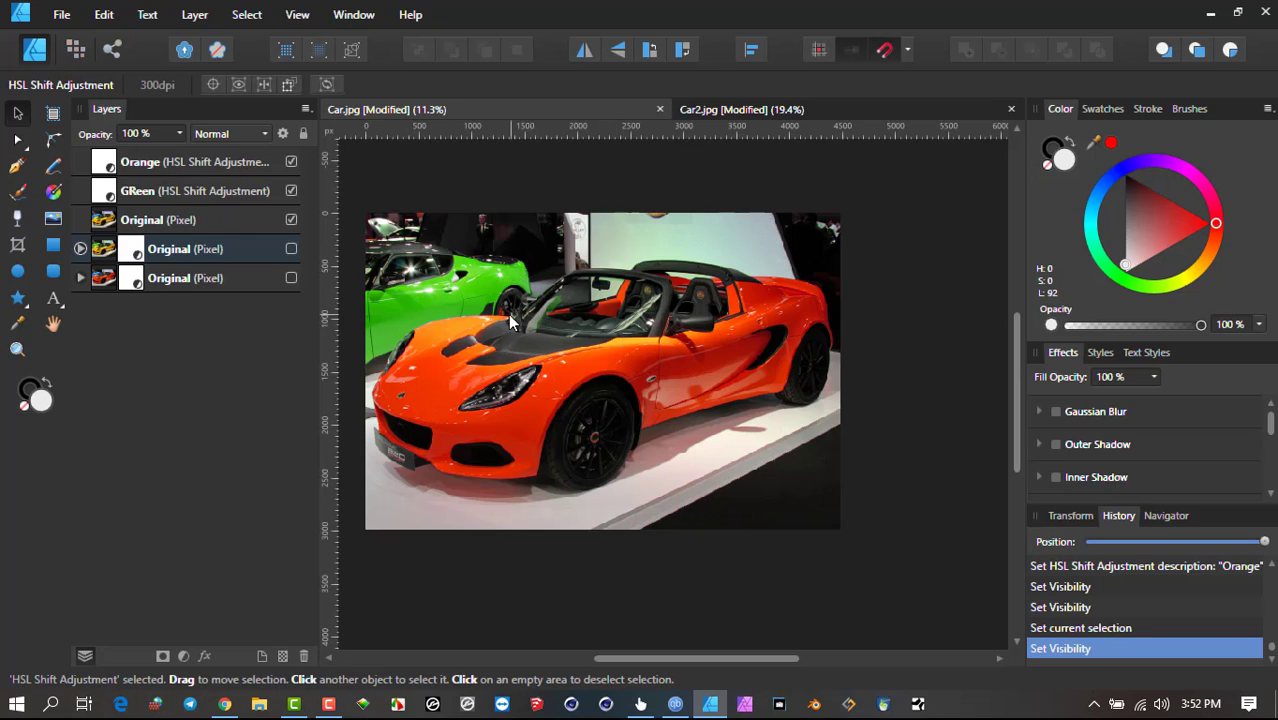
# - On Car2.jpg, add an HSL adjustment sampling the BMW's paint and shift its hue 88.2° to green
pyautogui.click(742, 110)
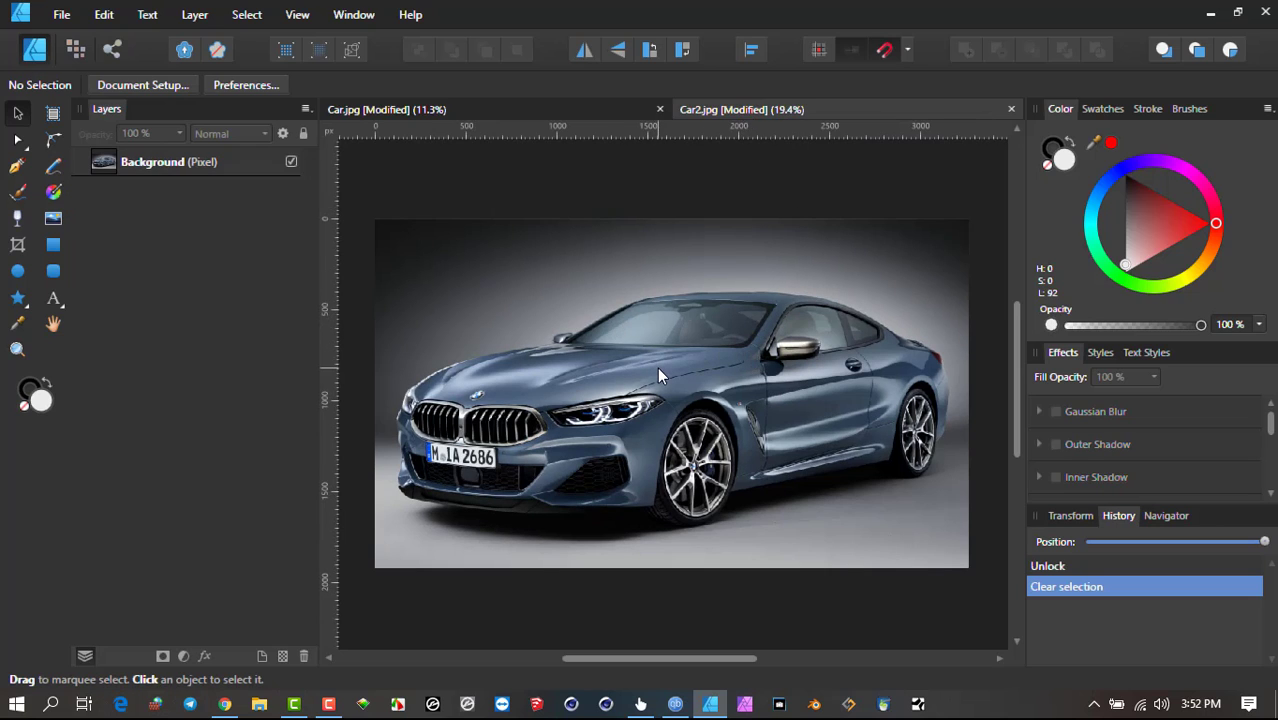
pyautogui.click(183, 657)
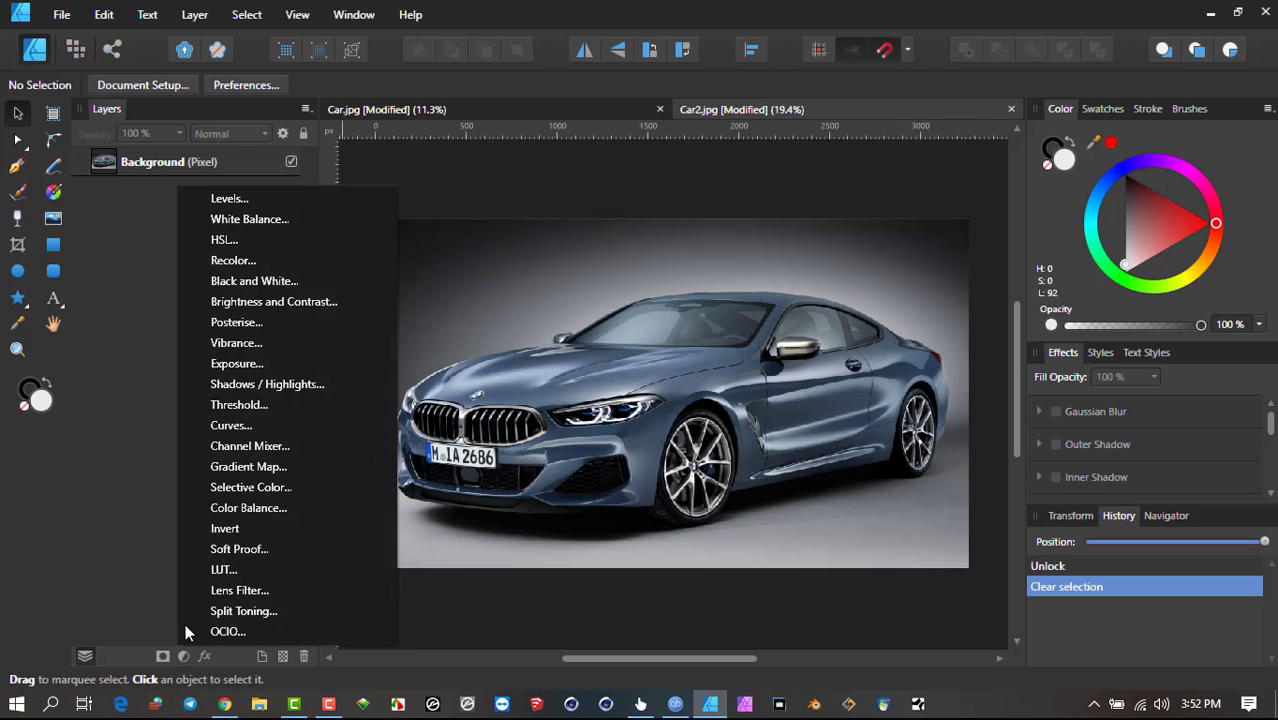
pyautogui.click(260, 239)
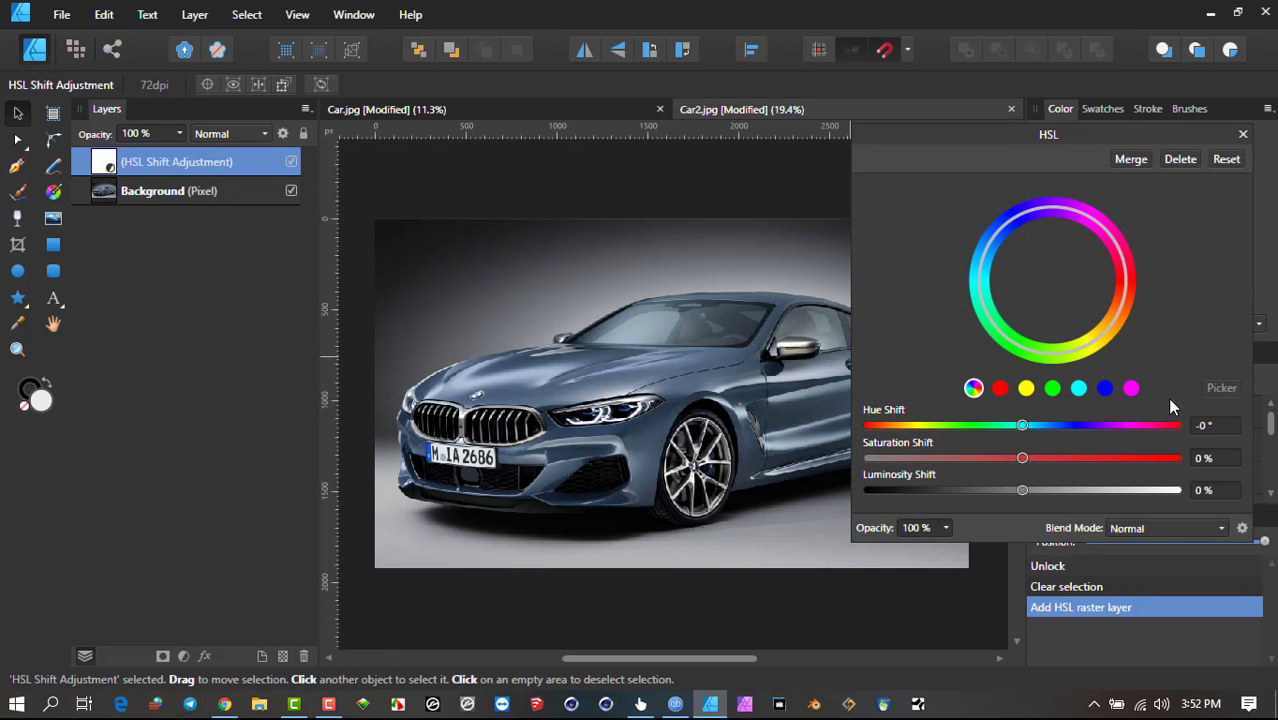
pyautogui.click(1079, 389)
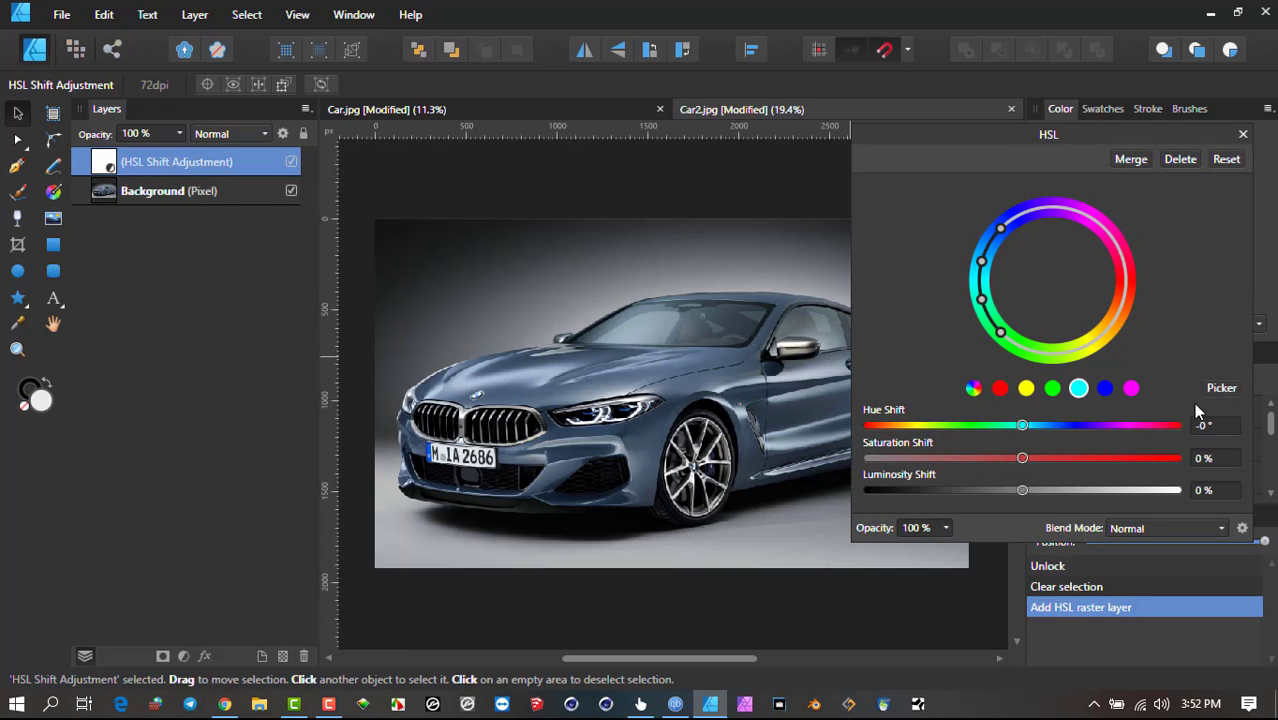
pyautogui.click(1221, 388)
pyautogui.click(700, 378)
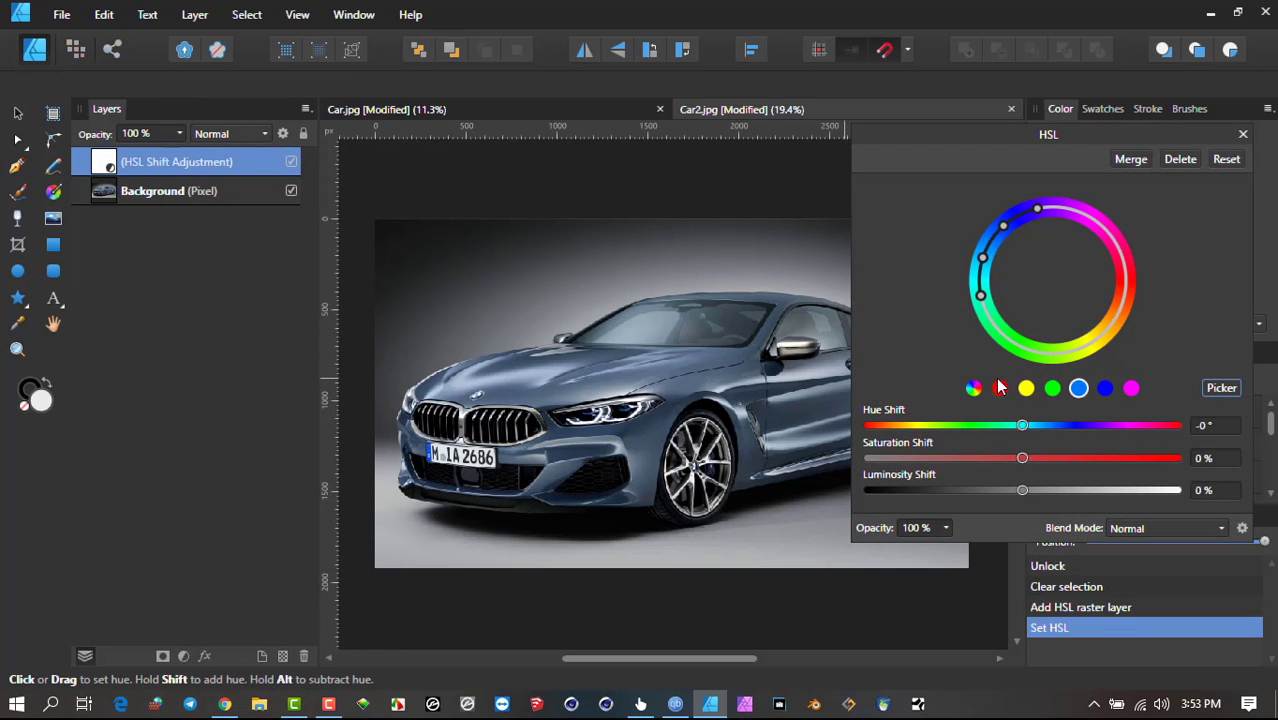
pyautogui.moveTo(1022, 425); pyautogui.dragTo(1096, 425)
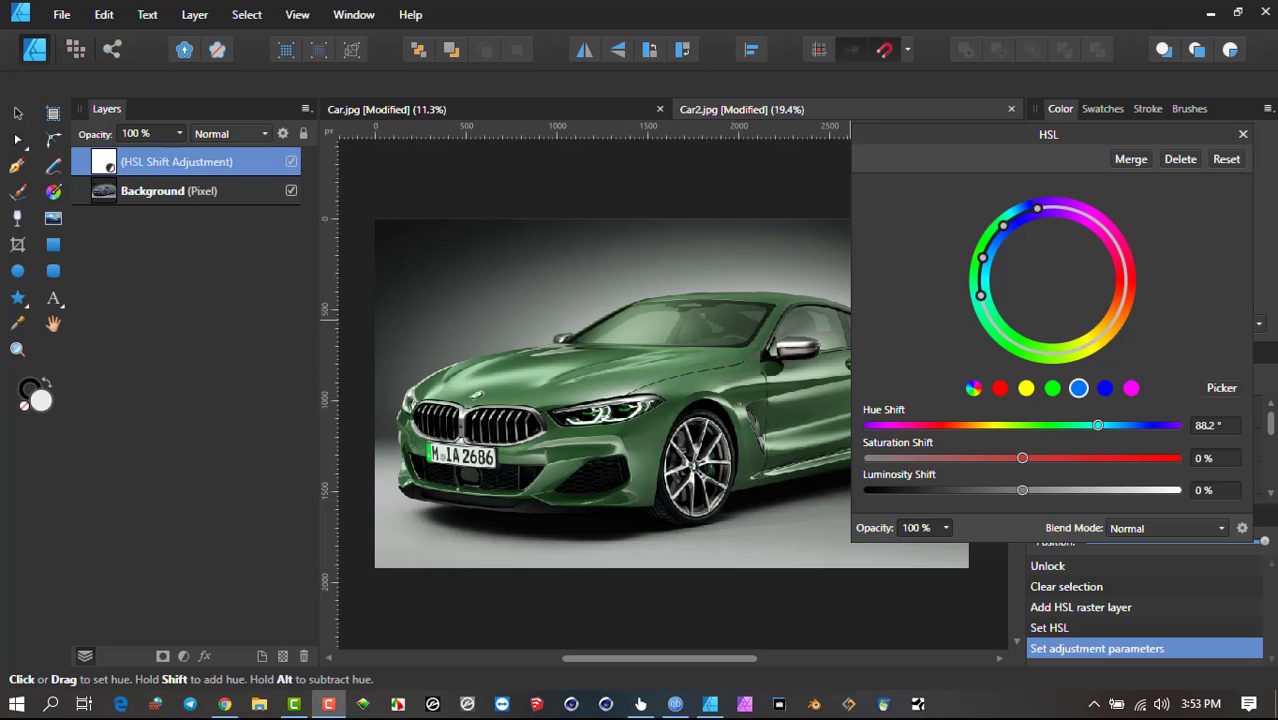
# - Switch back to the Car.jpg document tab
pyautogui.click(604, 115)
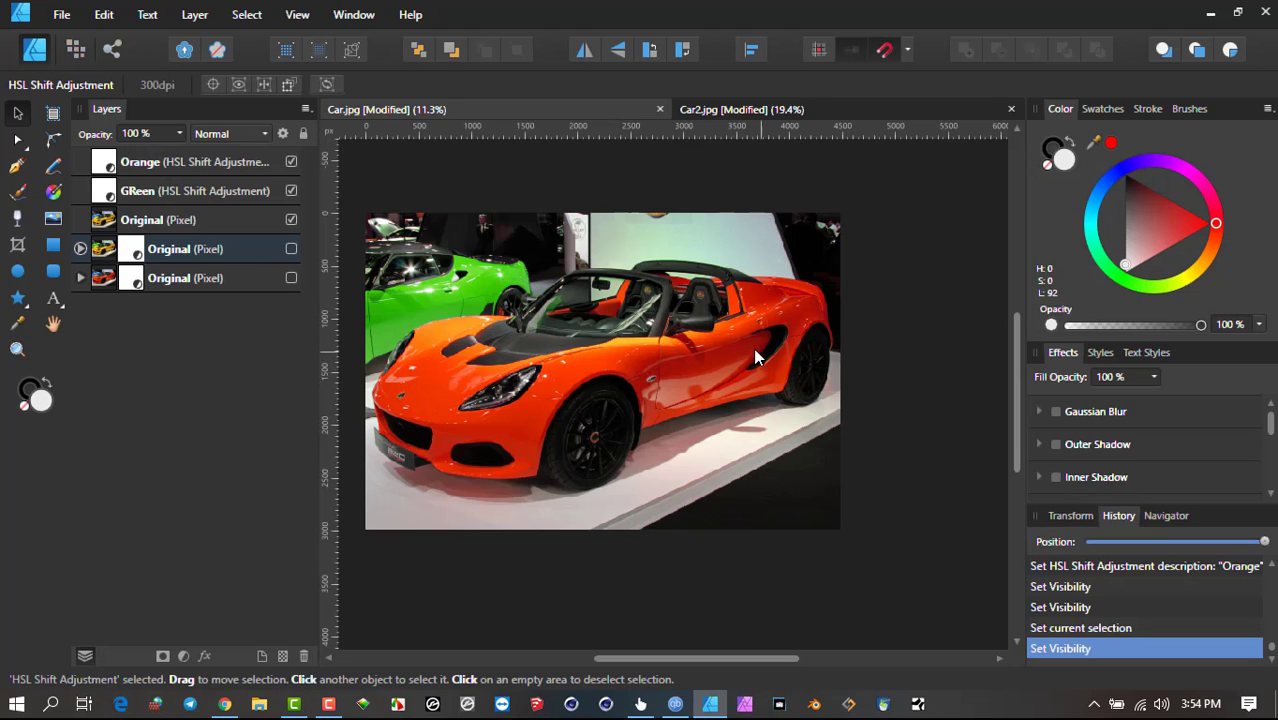
# - Select all five layers of Car.jpg and delete them
pyautogui.click(211, 274)
pyautogui.keyDown('shift'); pyautogui.click(214, 168); pyautogui.keyUp('shift')
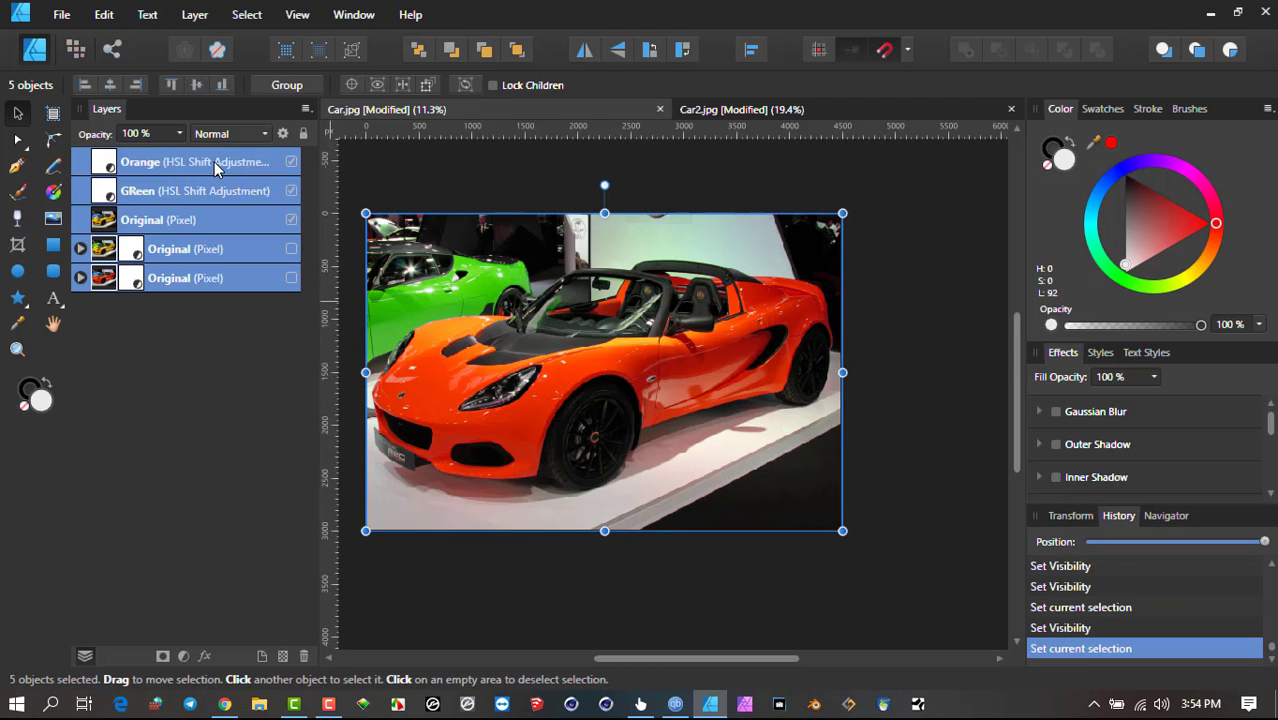
pyautogui.press('Delete')
# - Place Car.jpg into the document, sized to fill the canvas
pyautogui.click(61, 14)
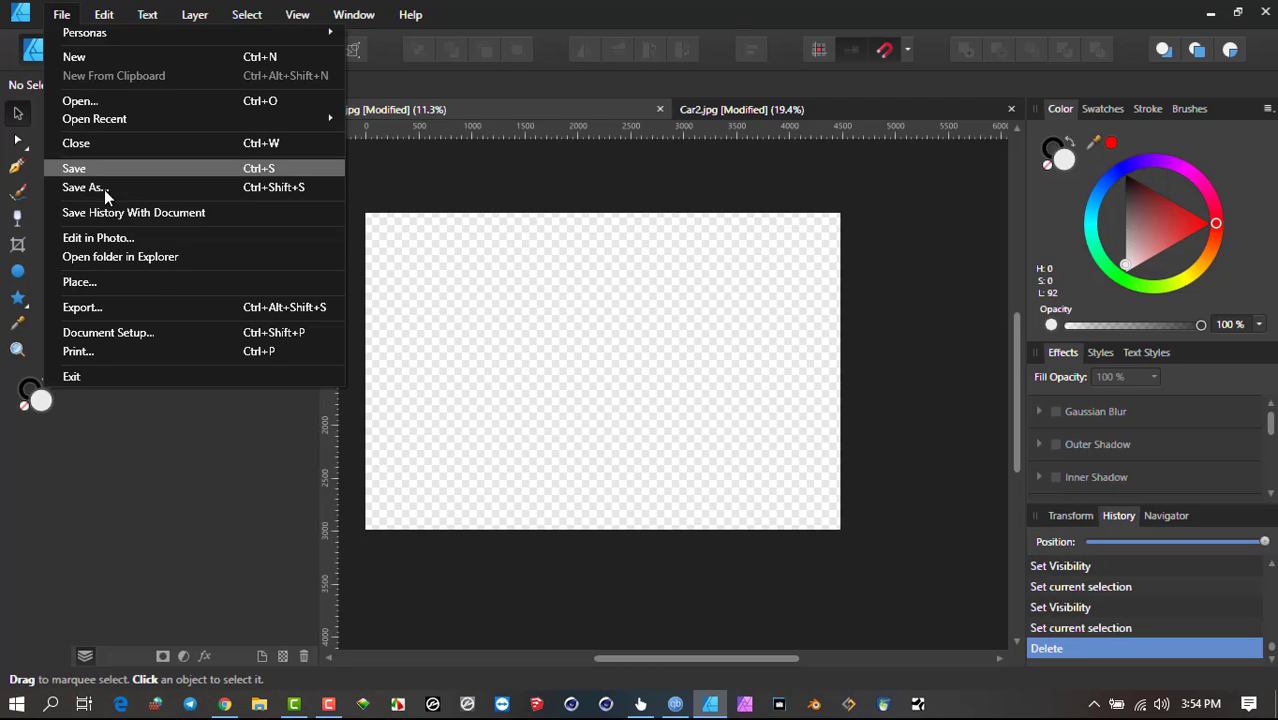
pyautogui.click(104, 287)
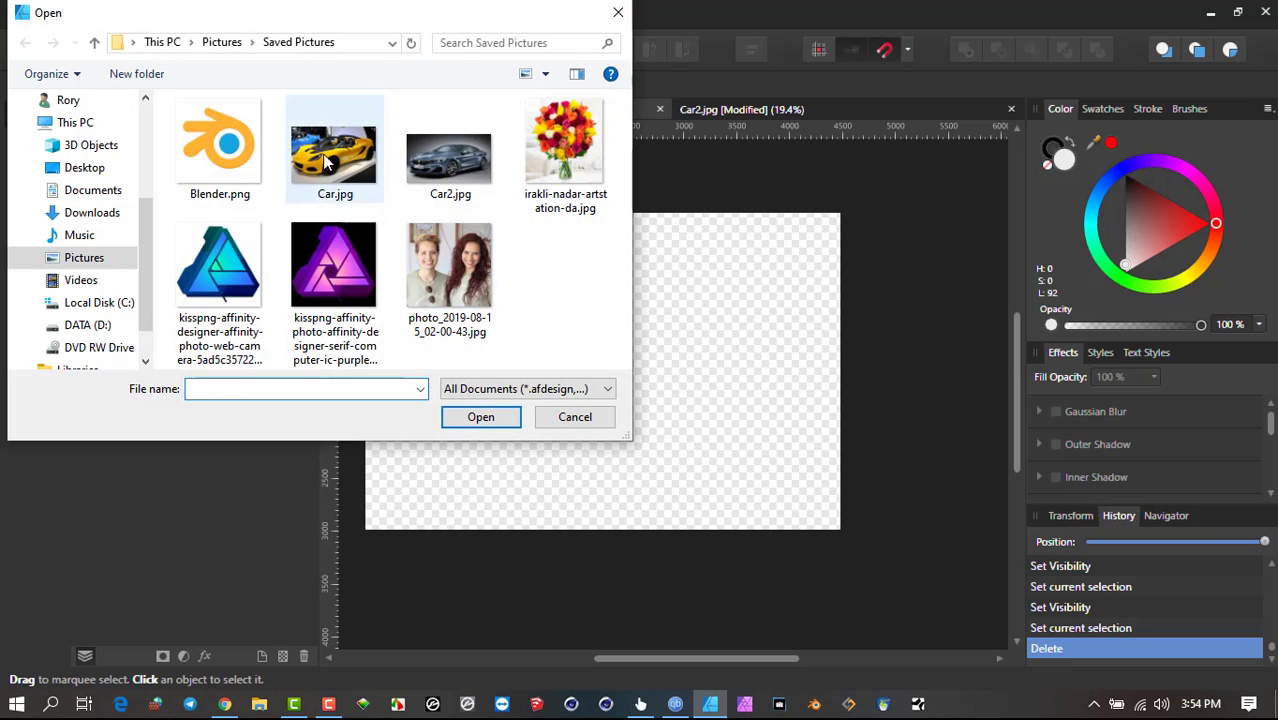
pyautogui.click(325, 160)
pyautogui.click(481, 417)
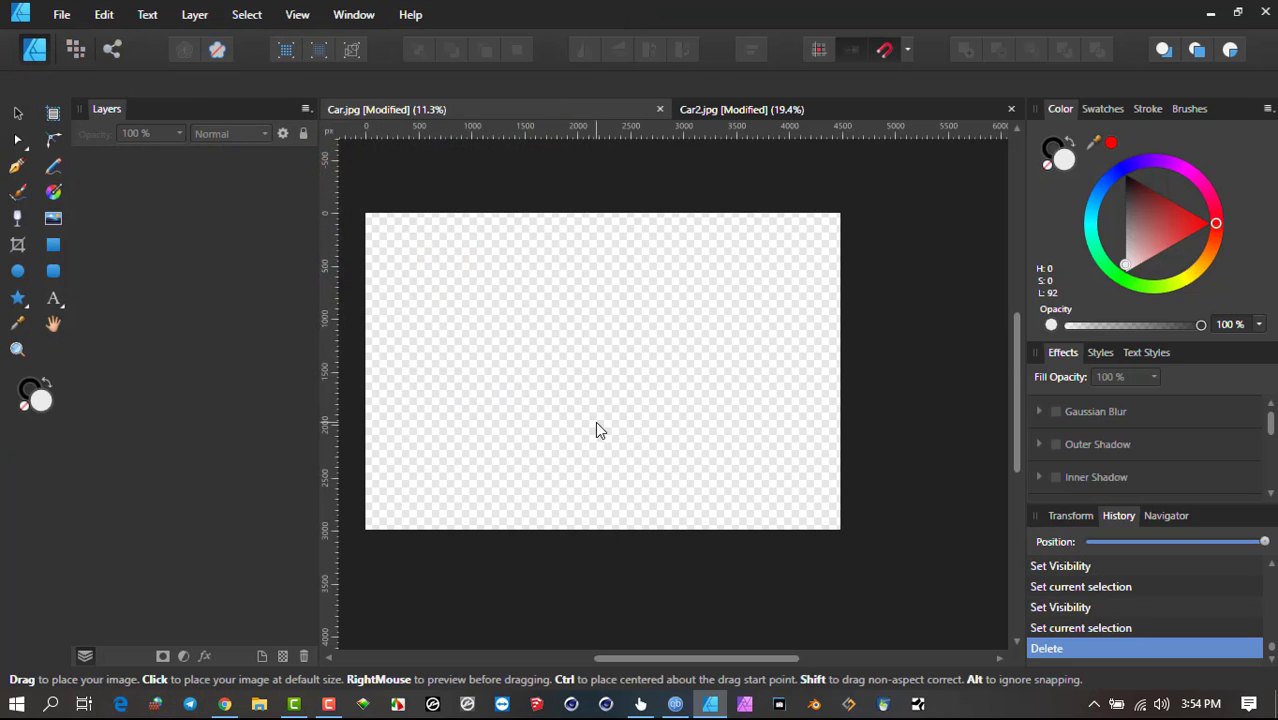
pyautogui.moveTo(367, 215); pyautogui.dragTo(838, 545)
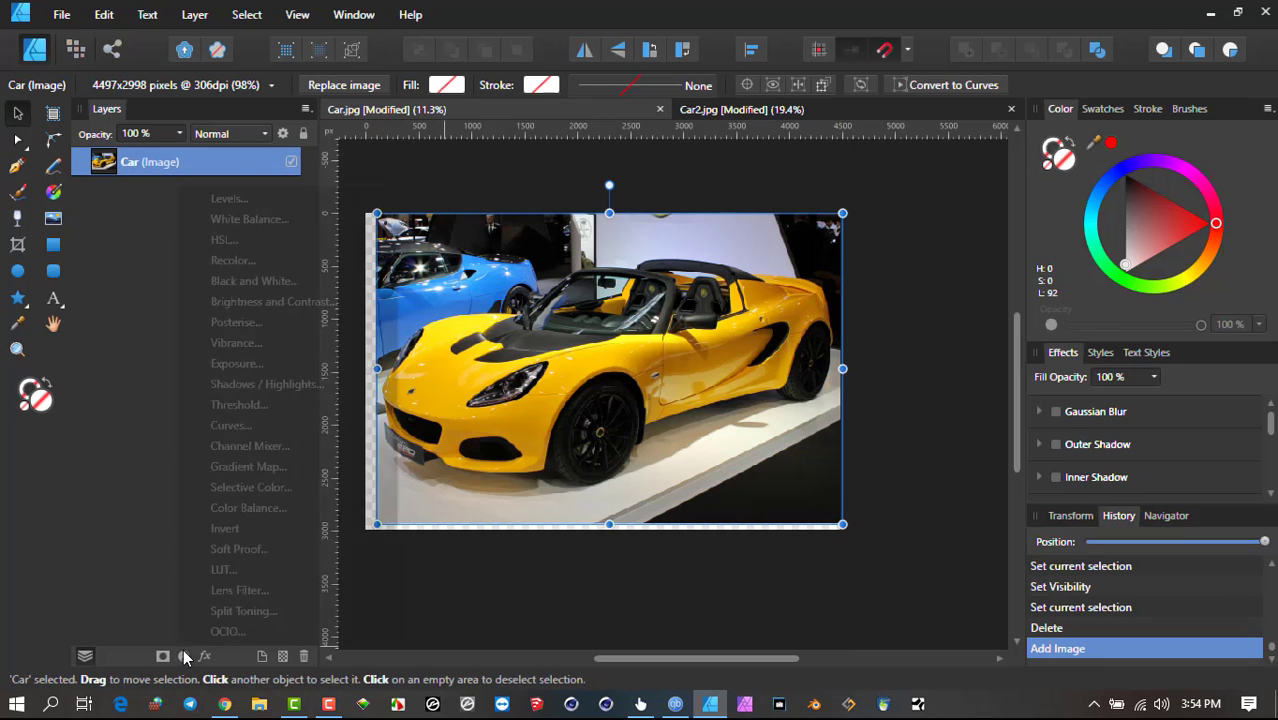
# - Add an HSL adjustment and sample the yellow Lotus's paint into the blue colour range
pyautogui.click(183, 656)
pyautogui.click(237, 240)
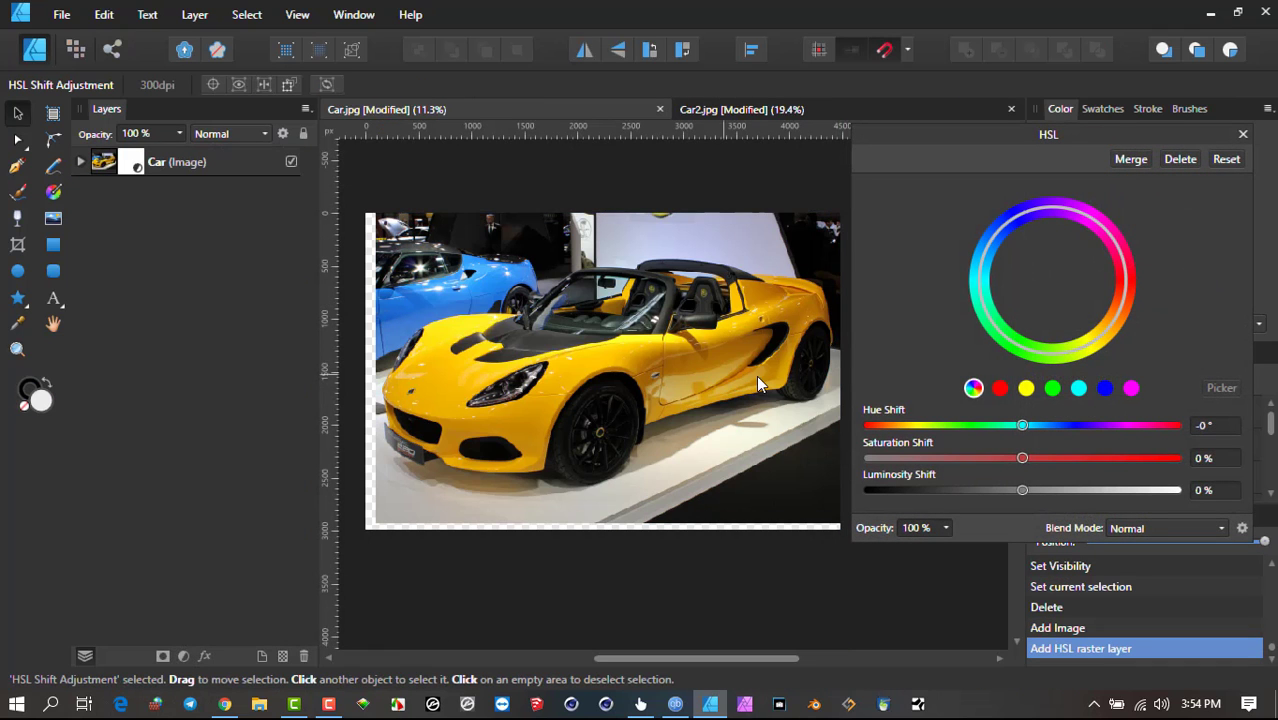
pyautogui.click(1104, 388)
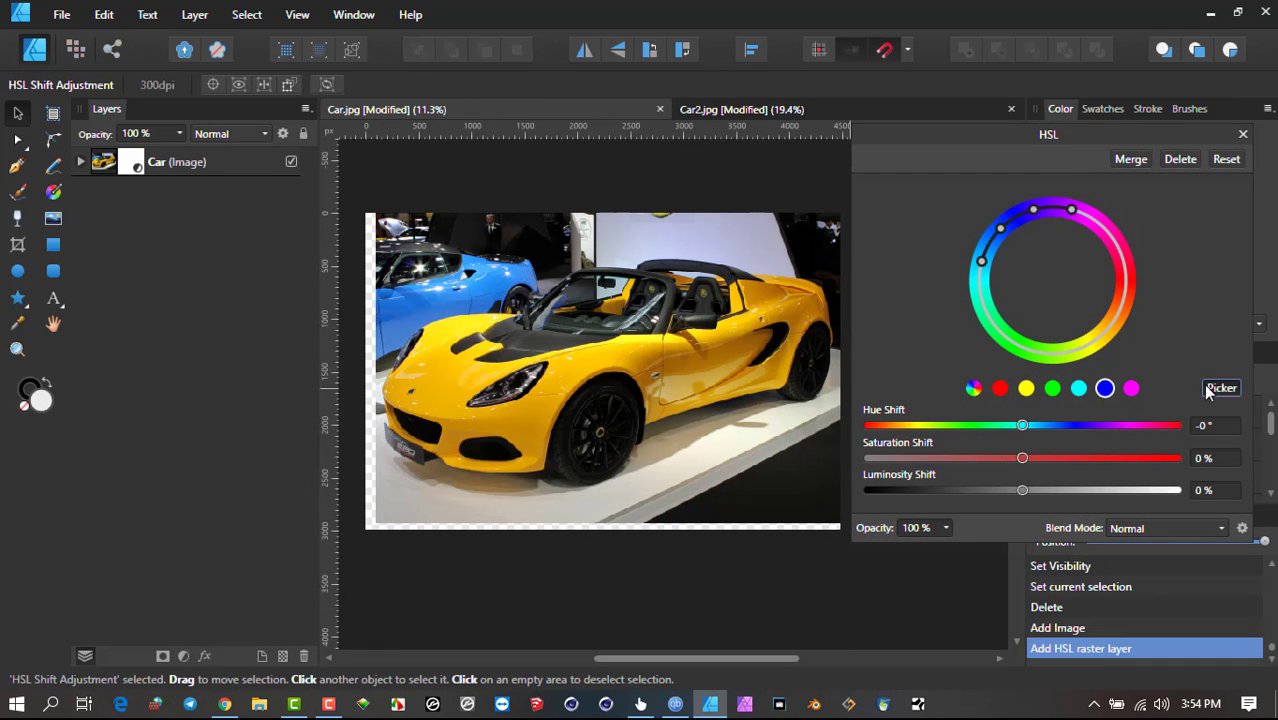
pyautogui.click(1219, 389)
pyautogui.click(689, 362)
# - Set Hue Shift -65.2°, Saturation 2% and Luminosity -8% to turn the Lotus green
pyautogui.moveTo(1022, 425); pyautogui.dragTo(1102, 427)
pyautogui.moveTo(1022, 458); pyautogui.dragTo(982, 490)
pyautogui.scroll(3, 628, 345)
pyautogui.scroll(-2, 628, 345)
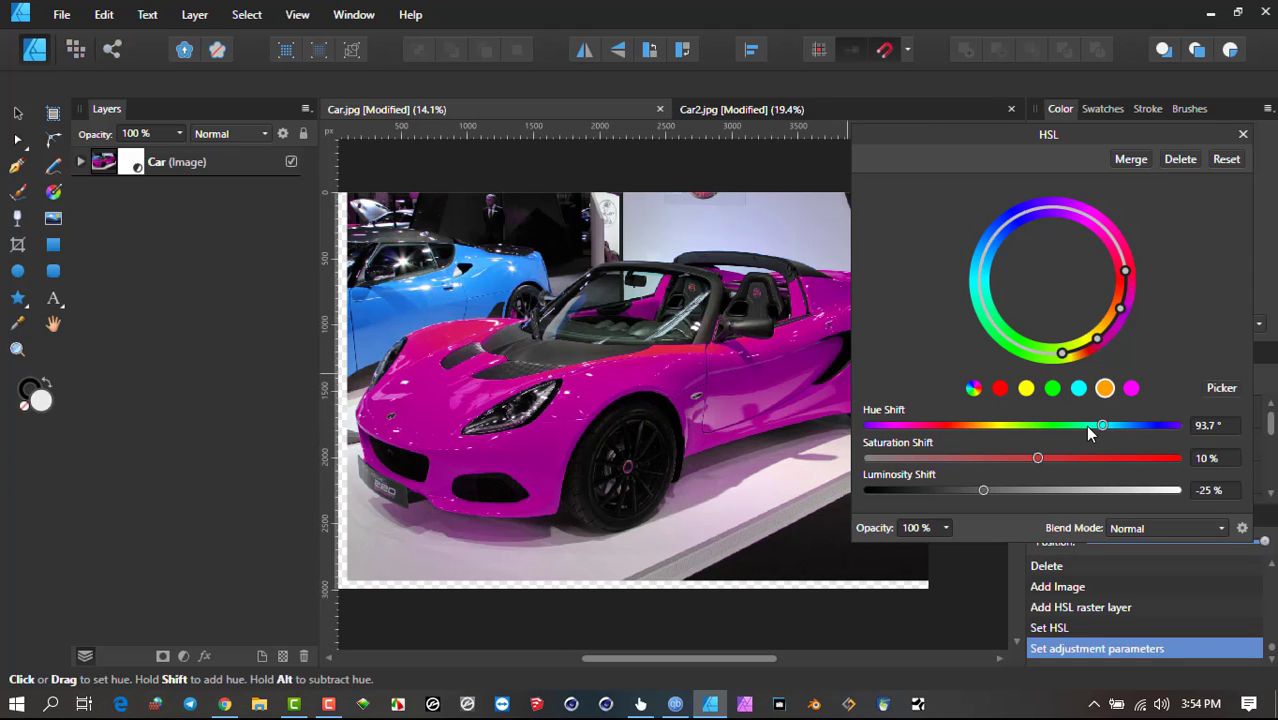
pyautogui.moveTo(1102, 430); pyautogui.dragTo(966, 428)
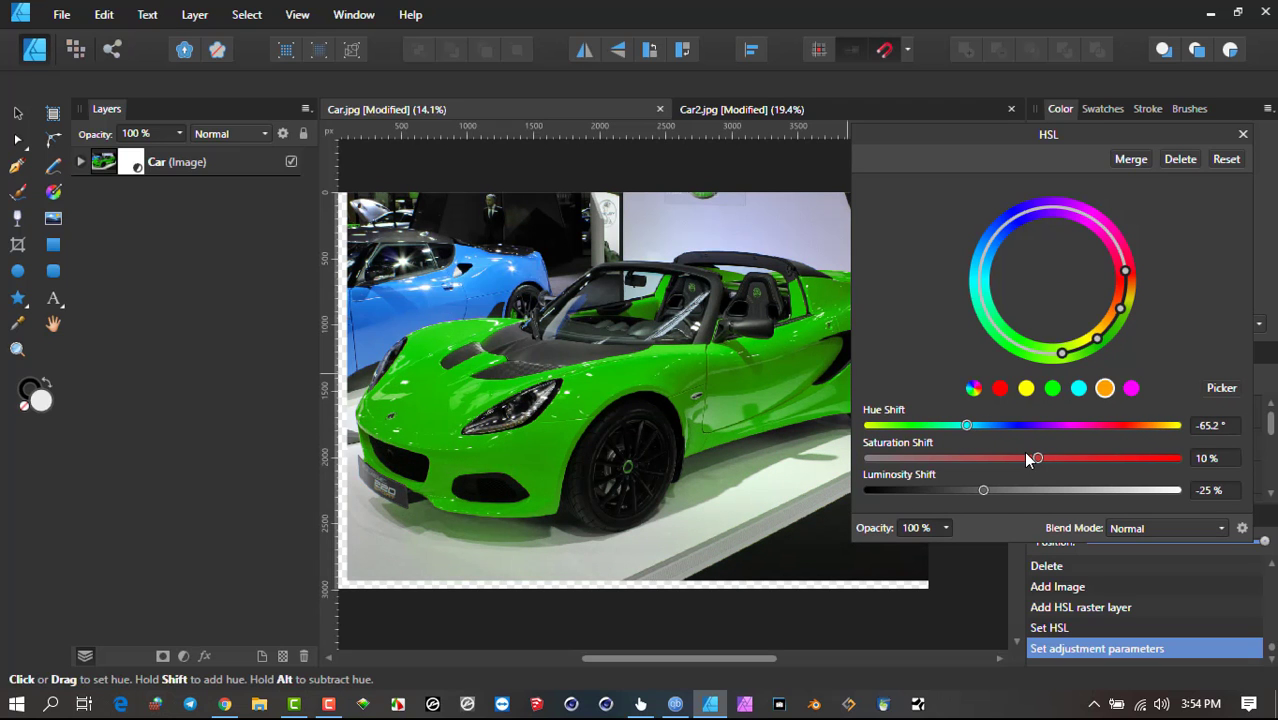
pyautogui.moveTo(1039, 457); pyautogui.dragTo(1008, 488)
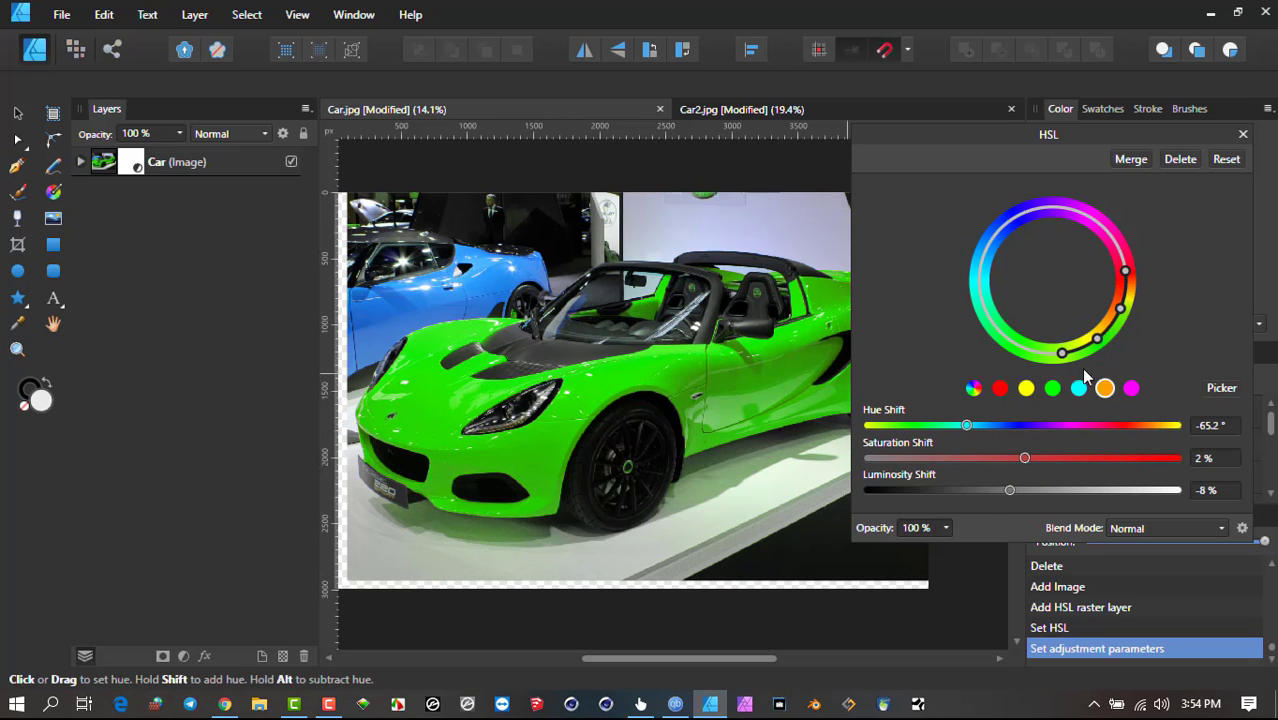